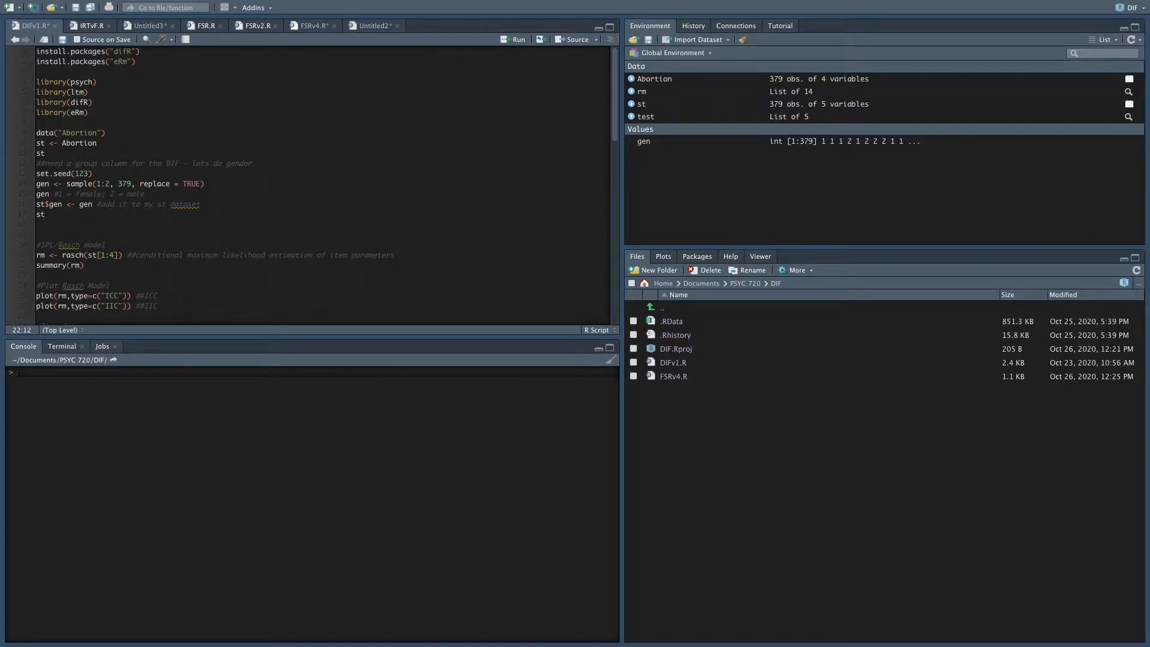
click(70, 62)
click(46, 82)
text(b)
key(Return)
text(b)
key(Return)
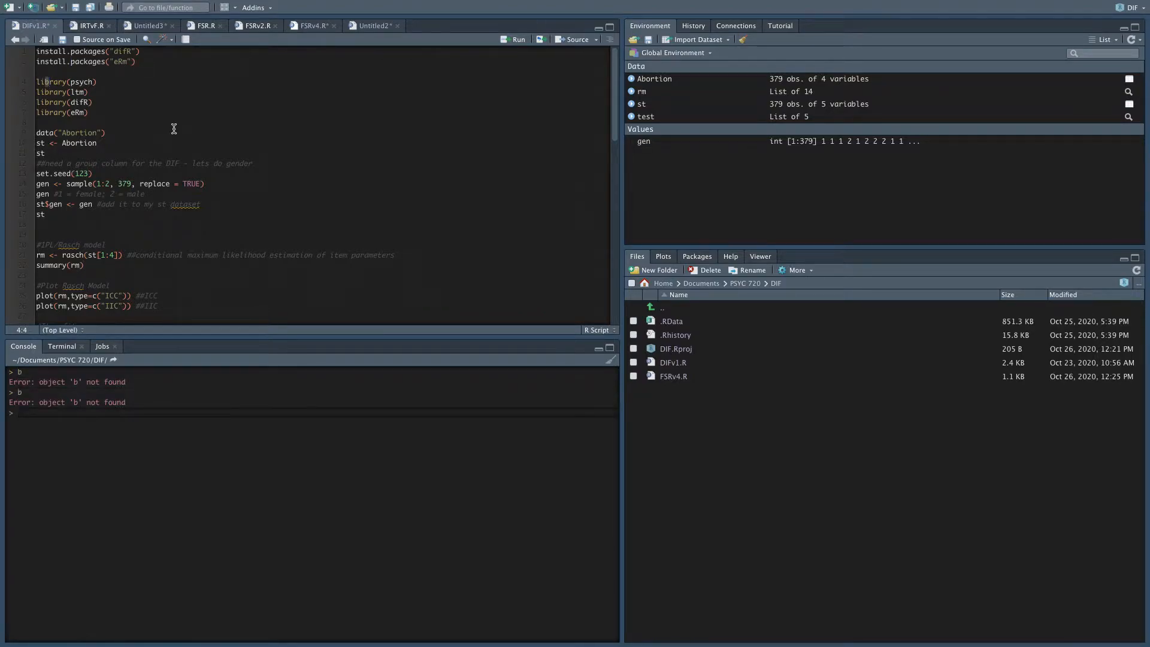
Load the psych, ltm, difR and eRm packages by running their library lines in the script.
scroll(120, 105, down, 2)
scroll(63, 81, up, 2)
key(ctrl+Return)
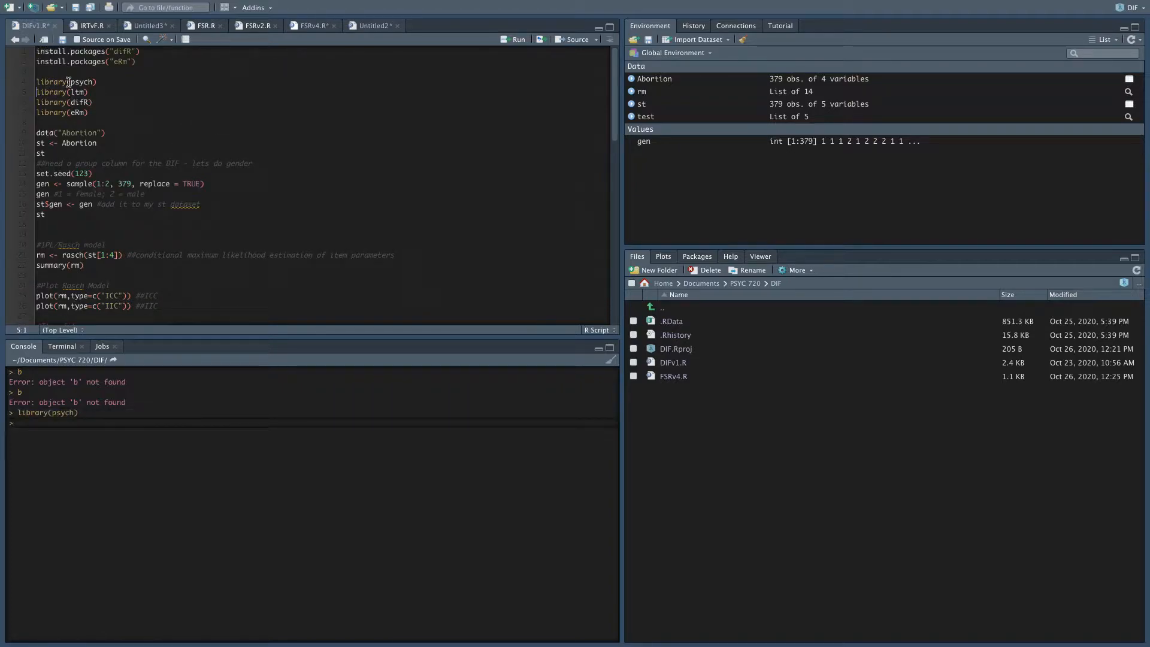
key(ctrl+Return)
key(ctrl+Return)
key(ctrl+Return)
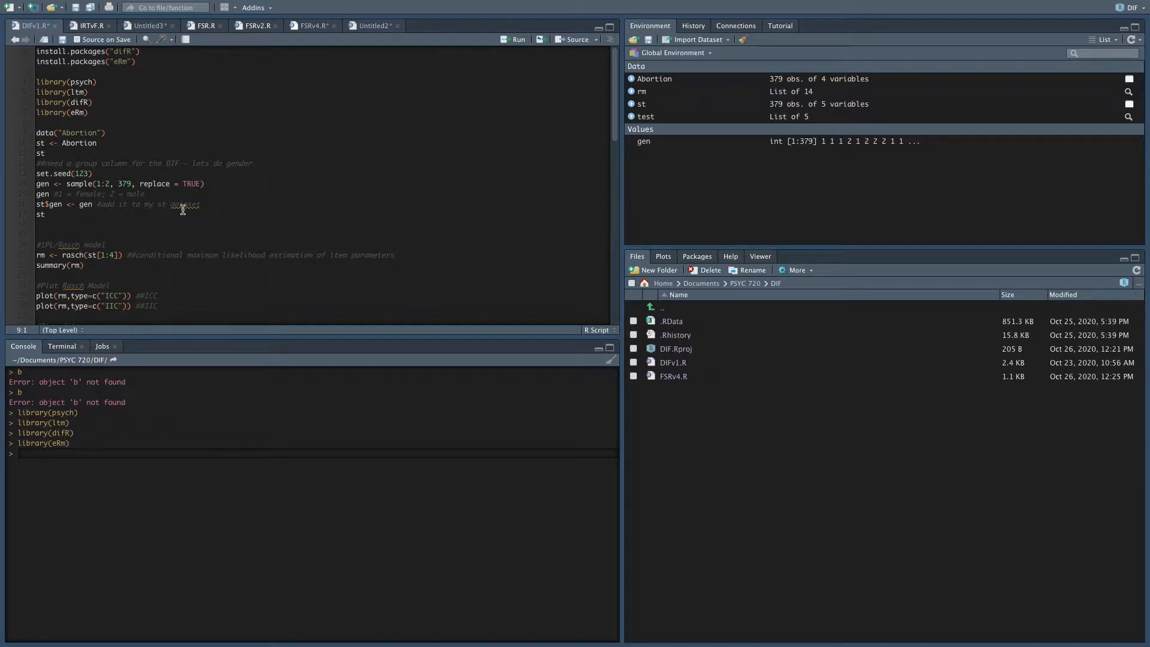
Load the Abortion dataset, assign it to st, and print st to review its item responses.
click(134, 134)
key(ctrl+Return)
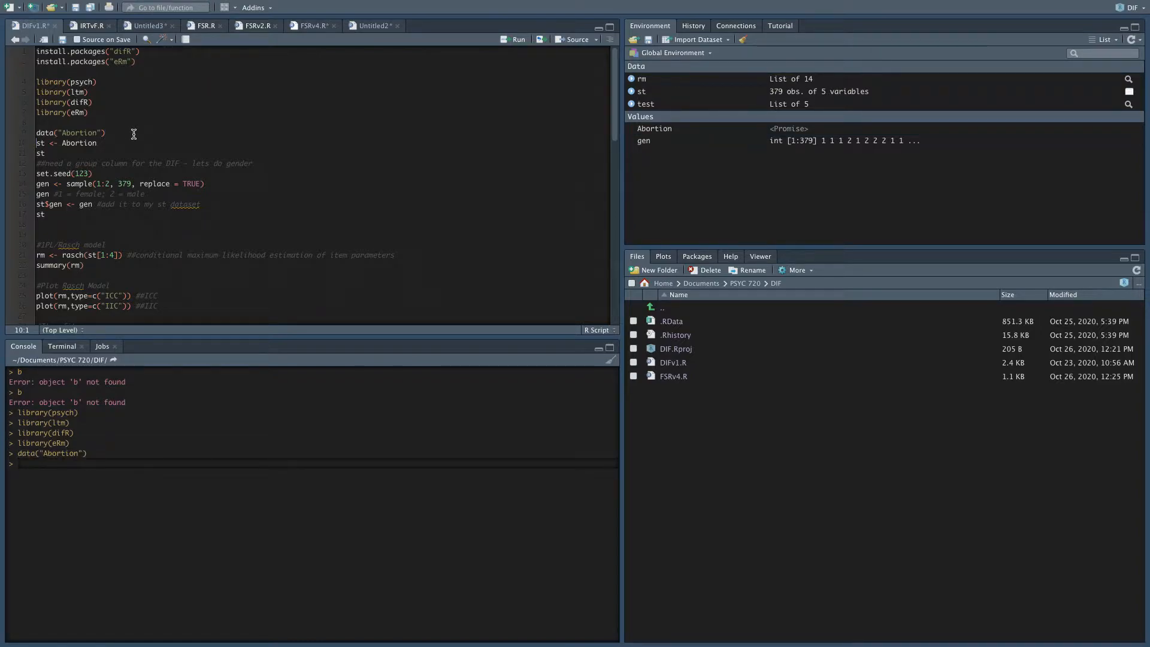
key(ctrl+Return)
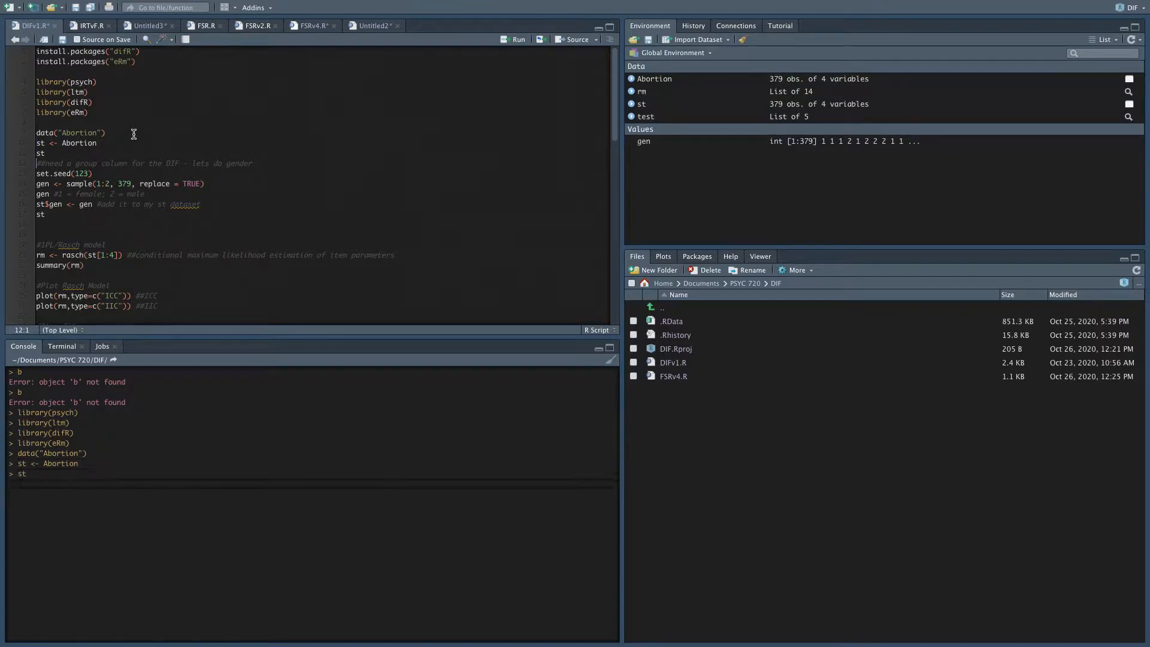
key(ctrl+Return)
scroll(212, 449, up, 10)
scroll(212, 449, up, 15)
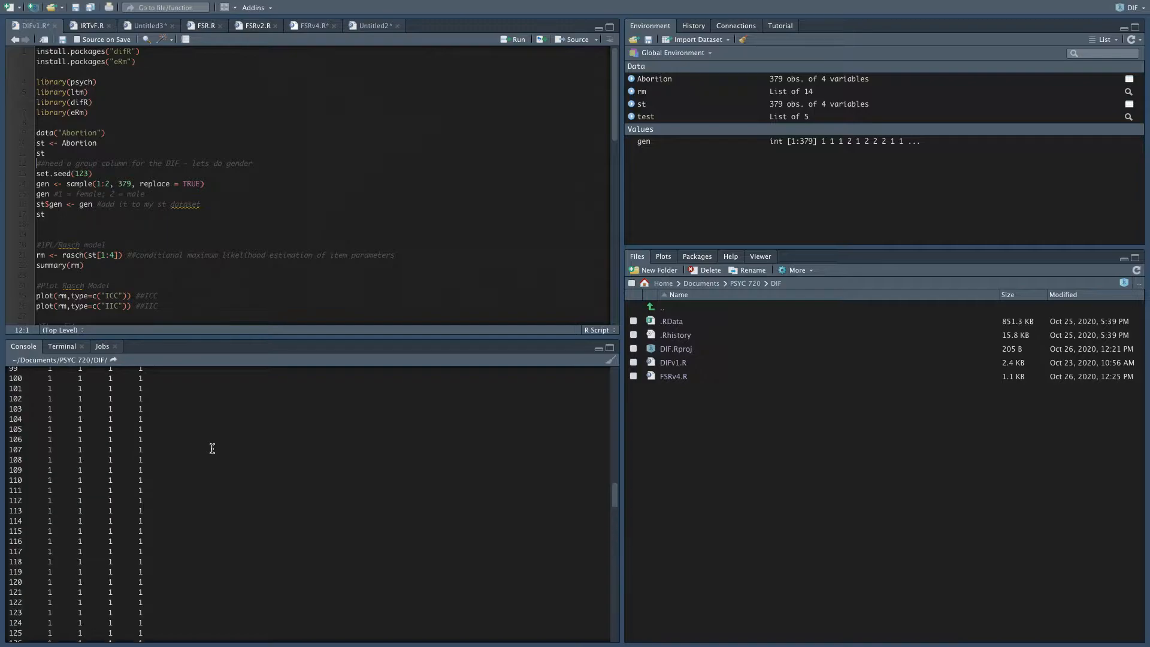
scroll(212, 448, up, 9)
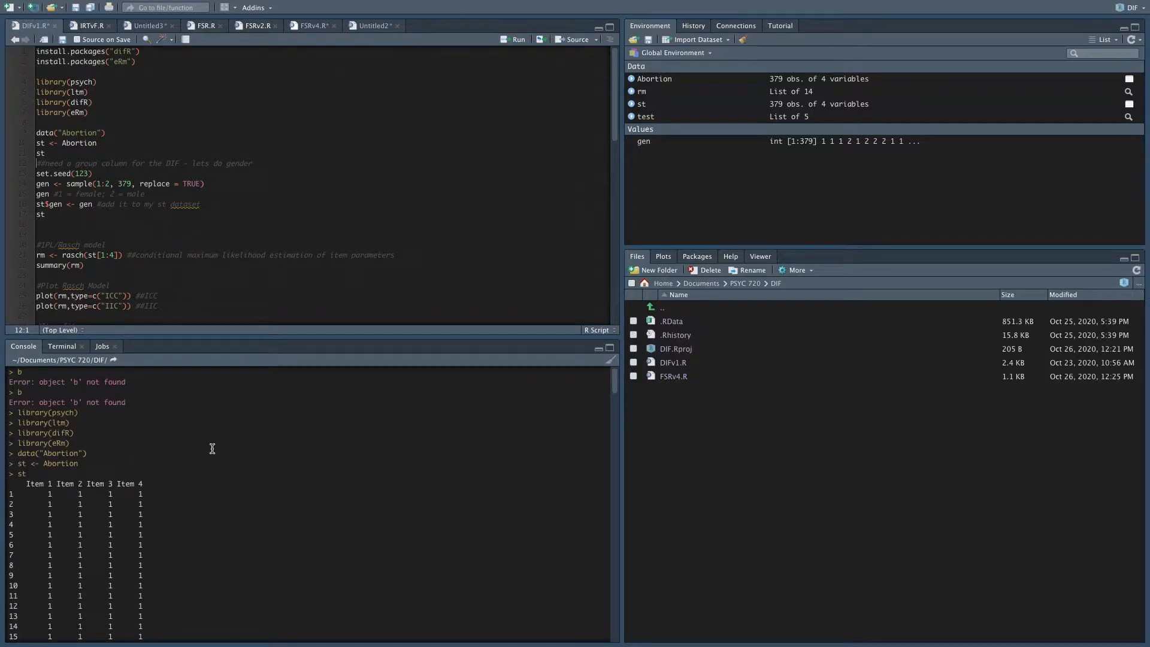
scroll(212, 449, down, 16)
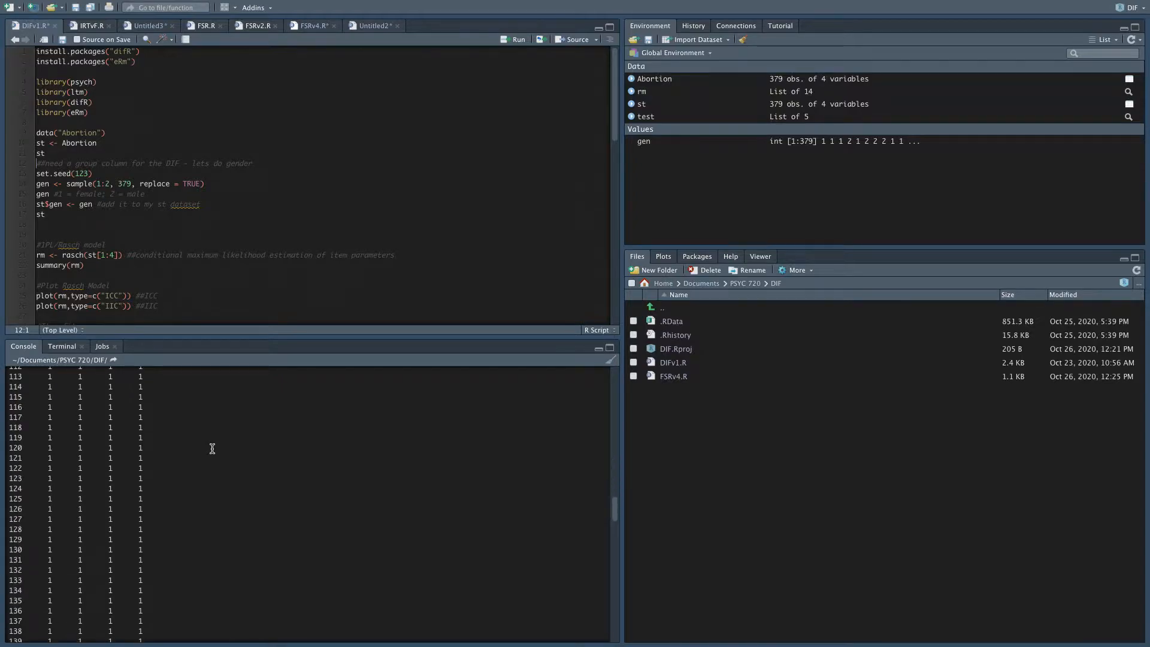
Inspect the st and Abortion data frames in the data viewer and return to the DIFv1.R script.
click(853, 107)
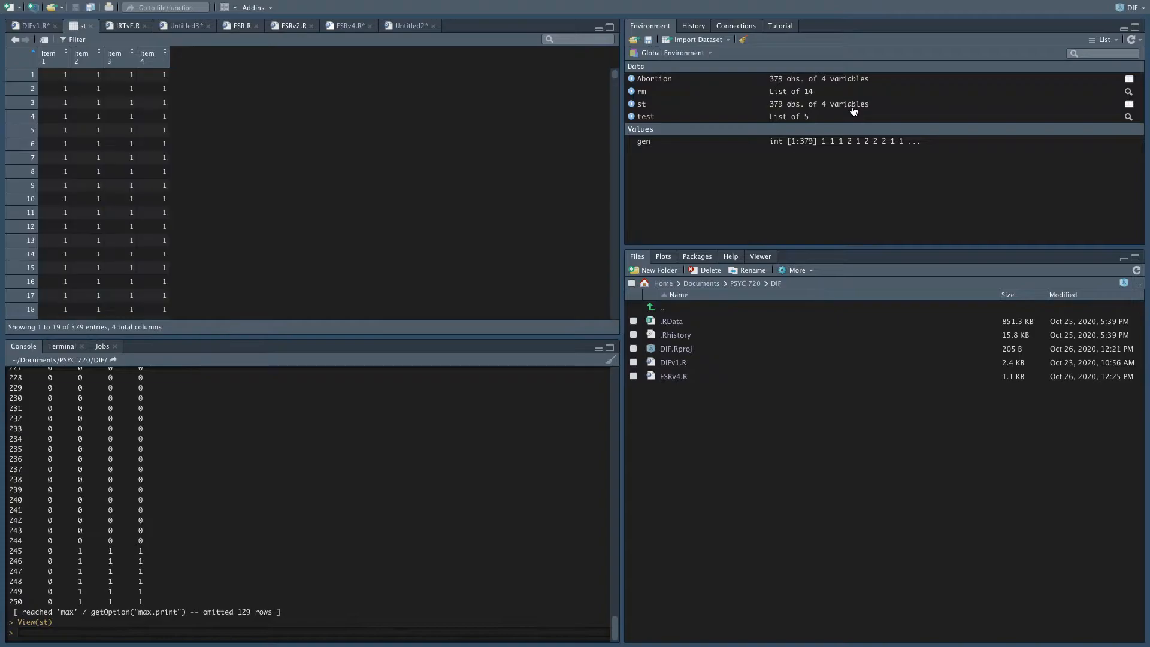
scroll(192, 149, down, 20)
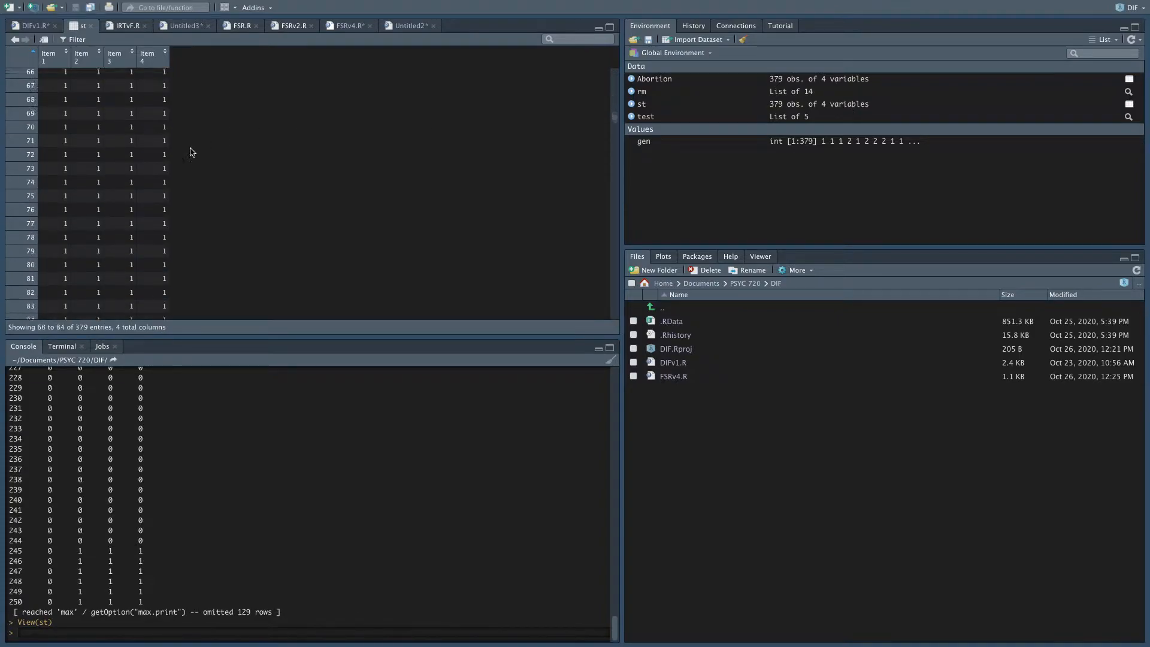
click(857, 84)
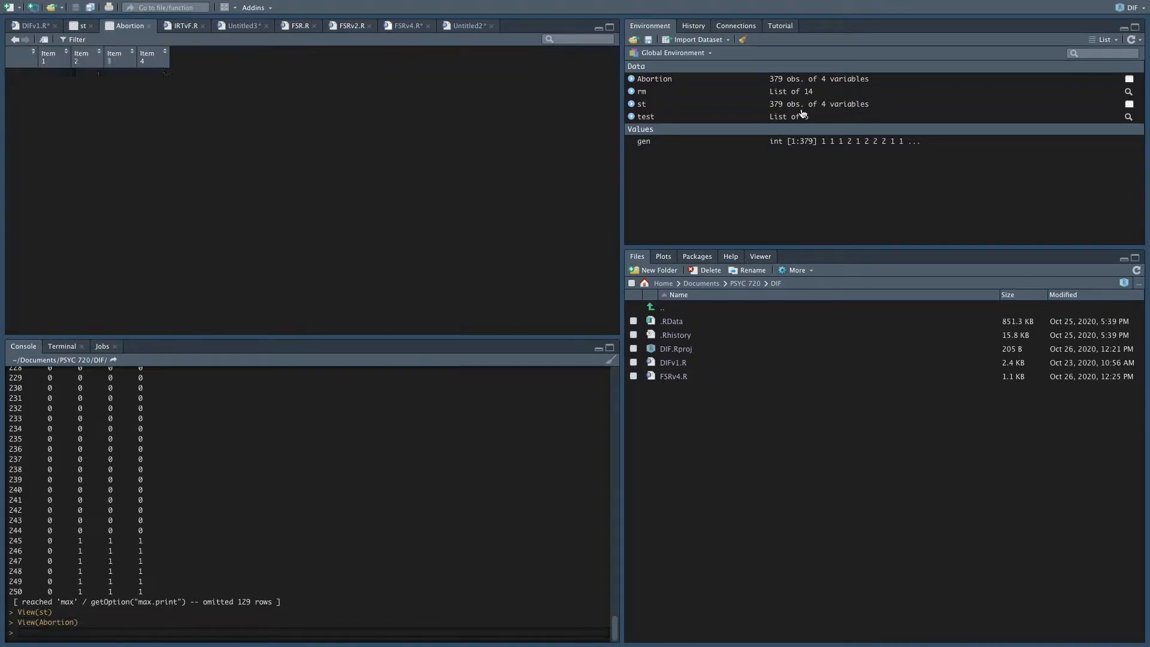
scroll(161, 238, down, 20)
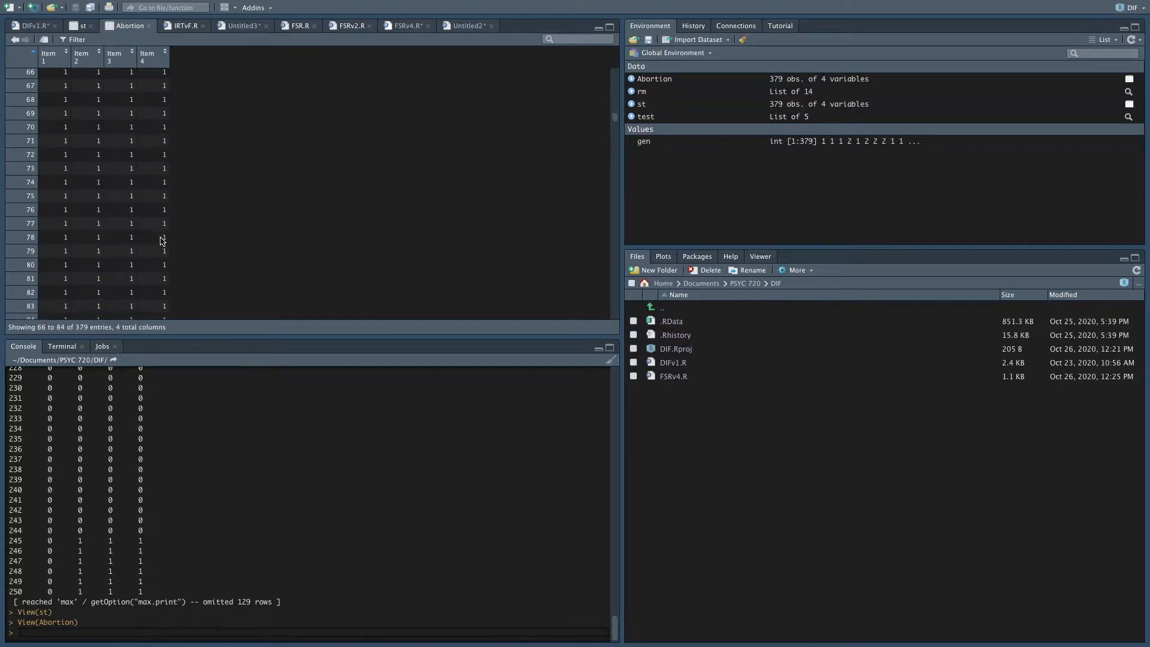
scroll(161, 240, up, 20)
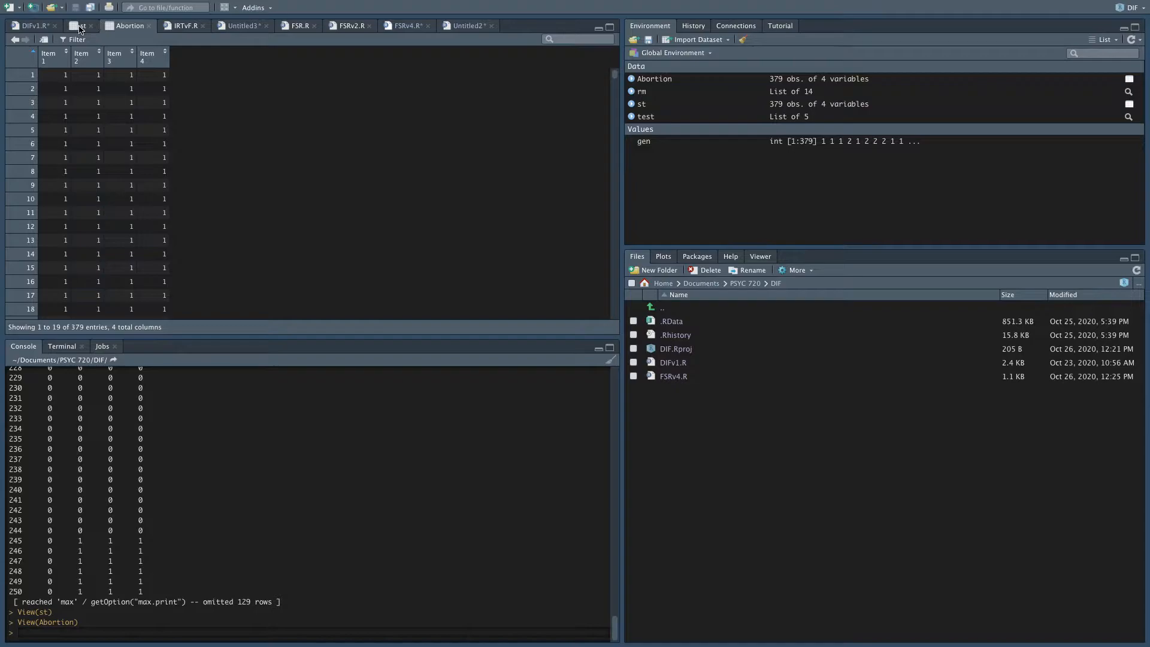
click(81, 28)
click(31, 29)
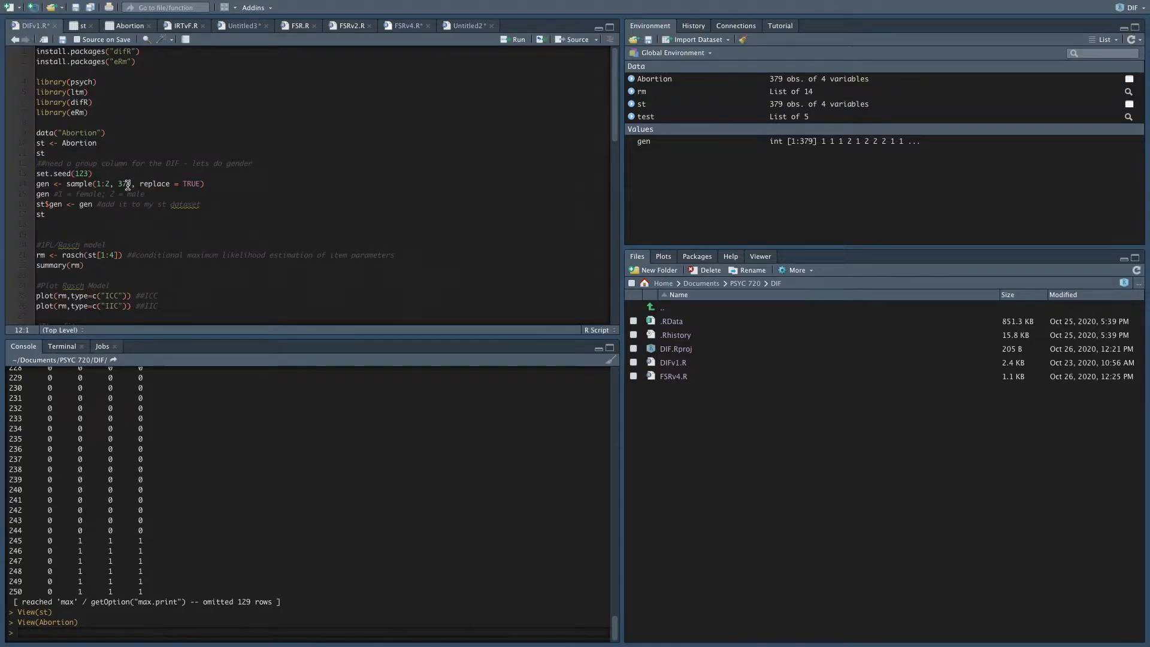
Run the lines that set the seed to 123, sample 379 values from 1:2 with replacement into gen, and print gen.
scroll(147, 497, up, 10)
scroll(147, 497, down, 10)
click(149, 175)
scroll(136, 511, up, 15)
scroll(137, 511, up, 5)
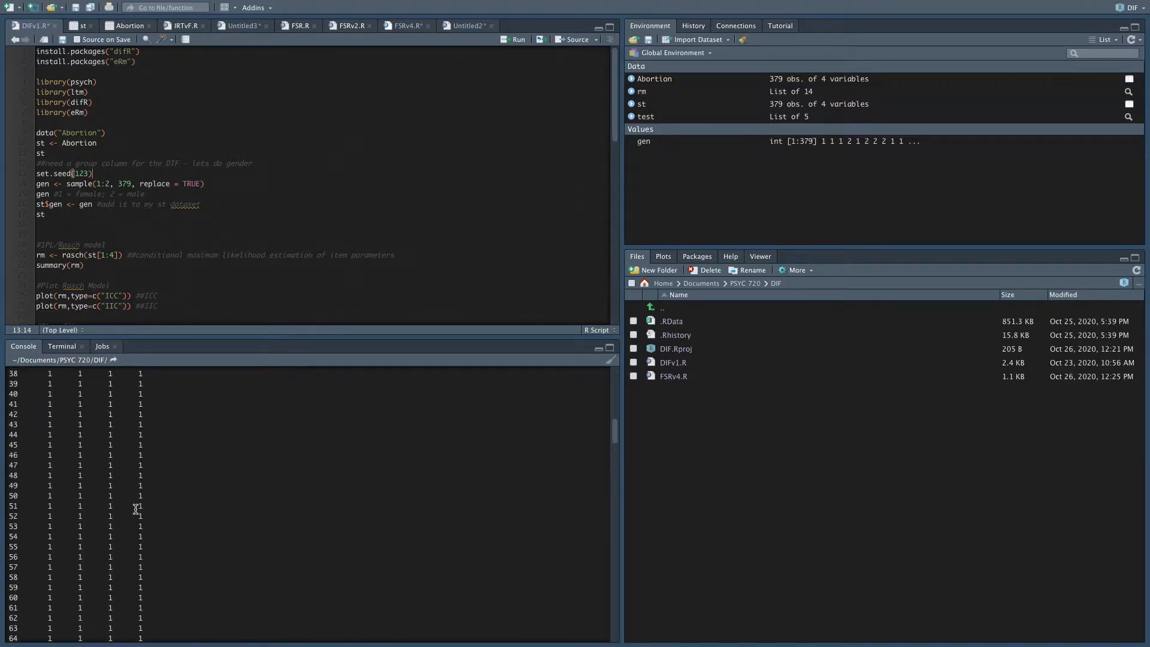
scroll(137, 511, up, 4)
scroll(136, 509, down, 16)
scroll(136, 509, down, 7)
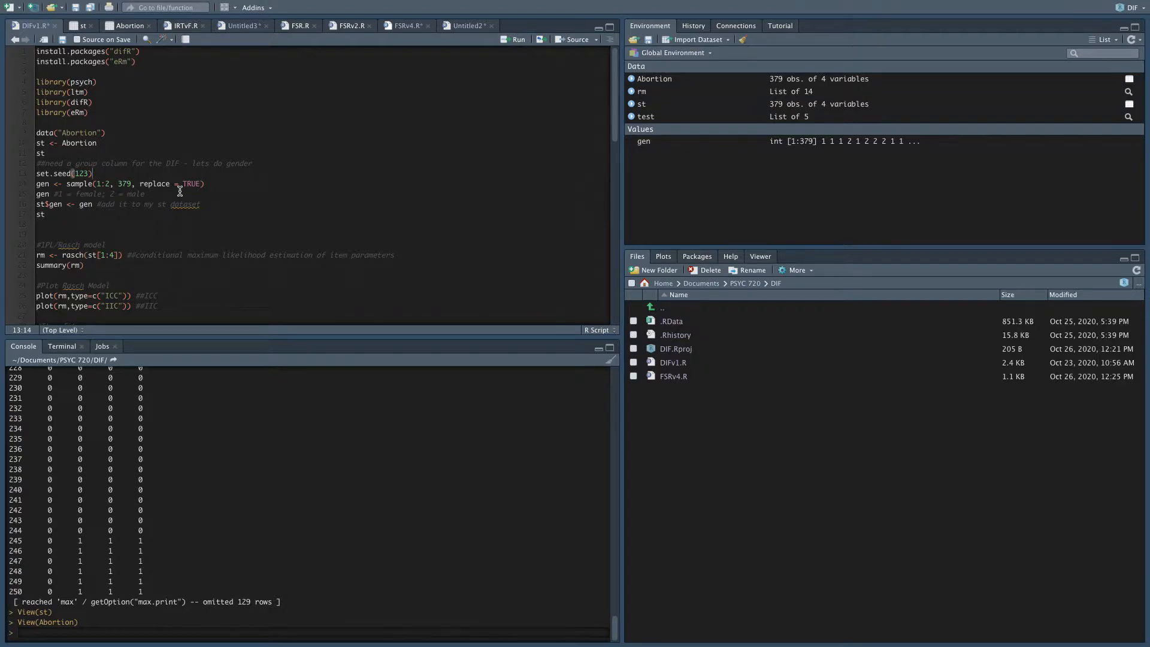
key(ctrl+Return)
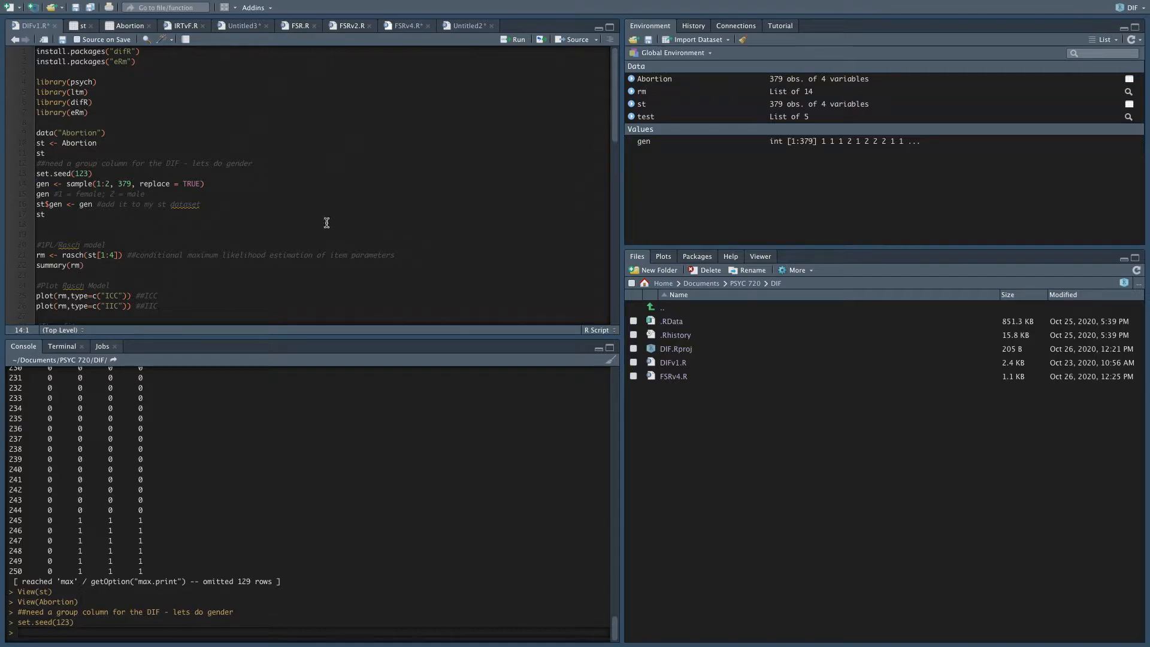
click(233, 185)
key(ctrl+Return)
key(ctrl+Return)
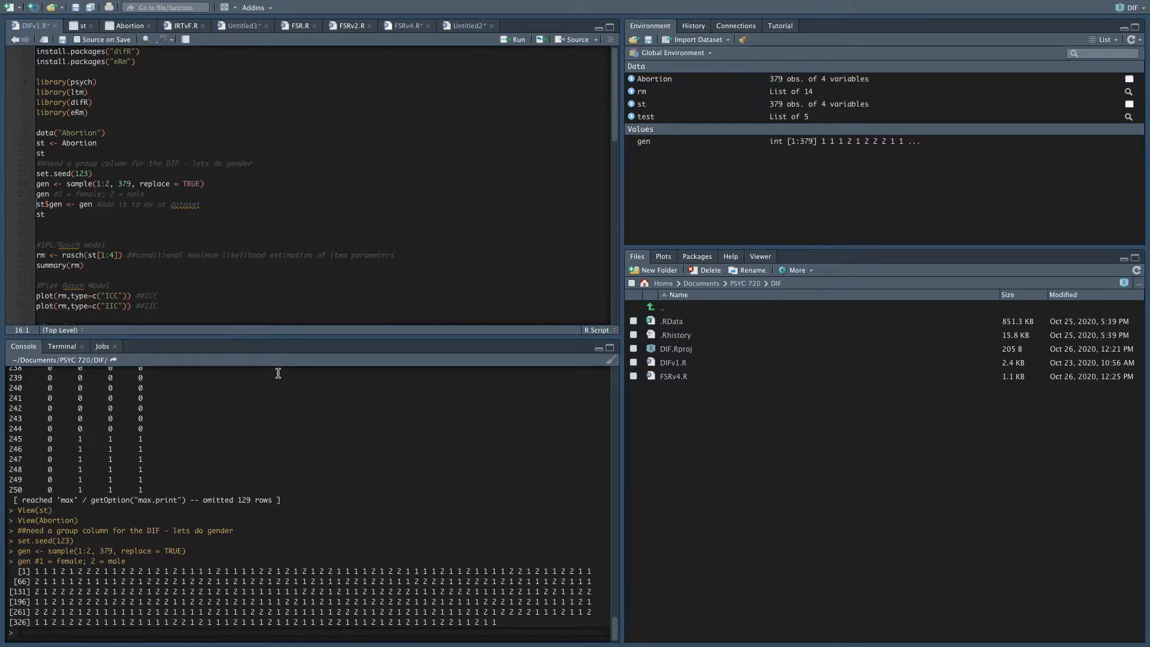
Add gen as a new column of st and print the dataset to review the added column.
click(112, 205)
click(88, 205)
key(ctrl+Return)
key(ctrl+Return)
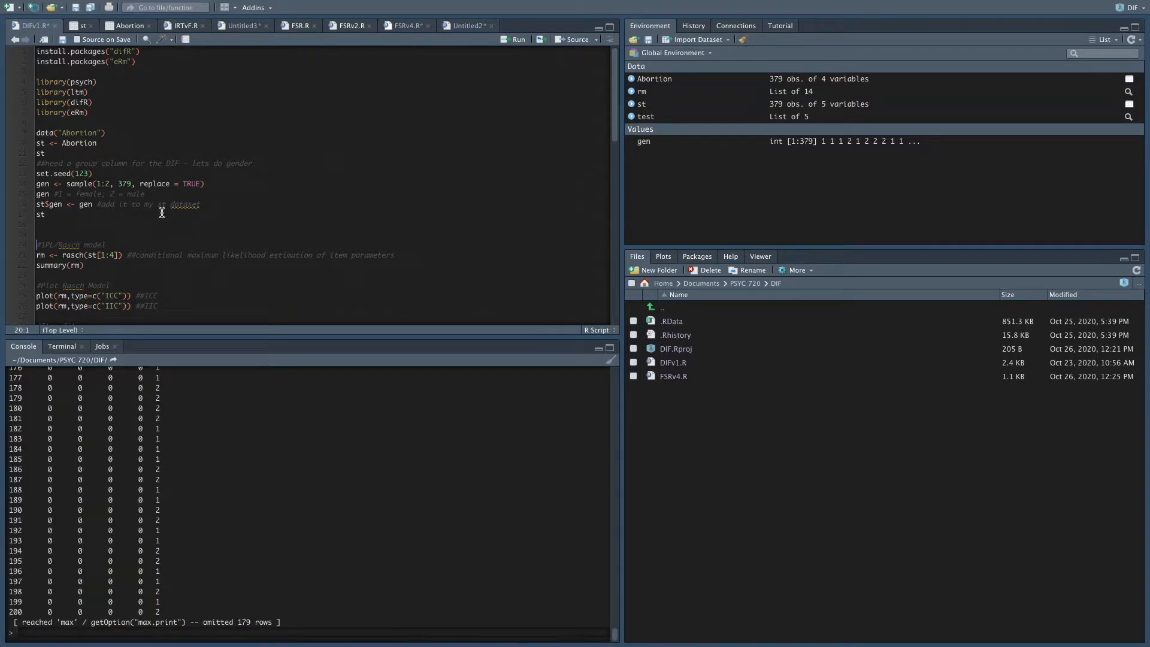
scroll(320, 424, up, 10)
scroll(320, 424, up, 20)
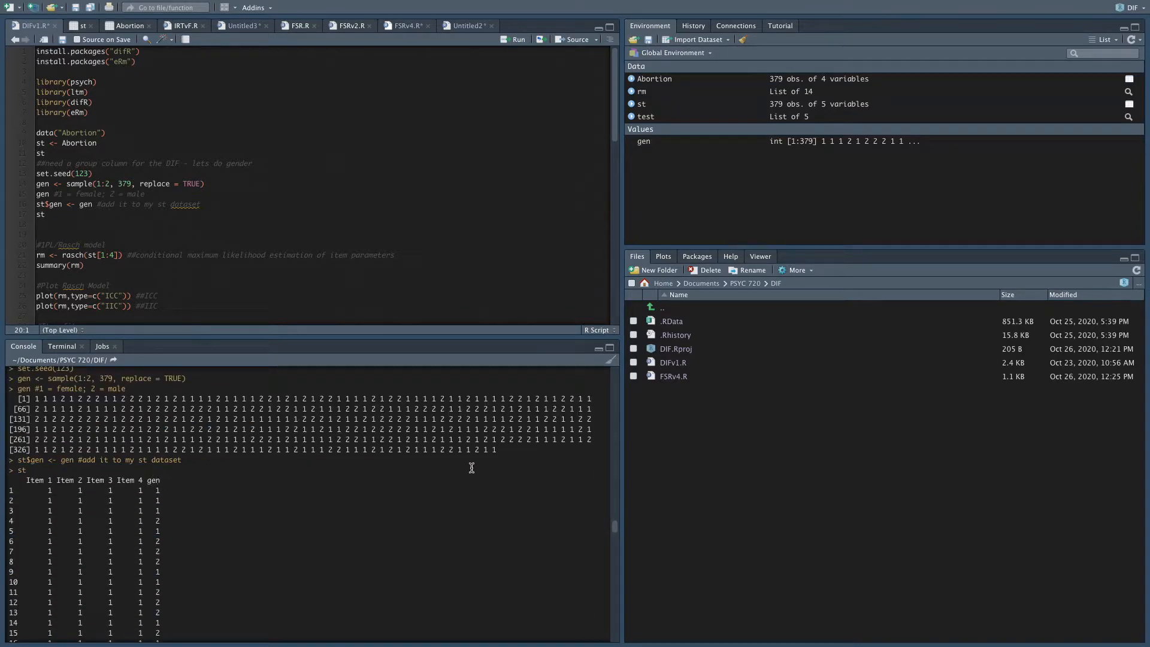
scroll(520, 563, down, 20)
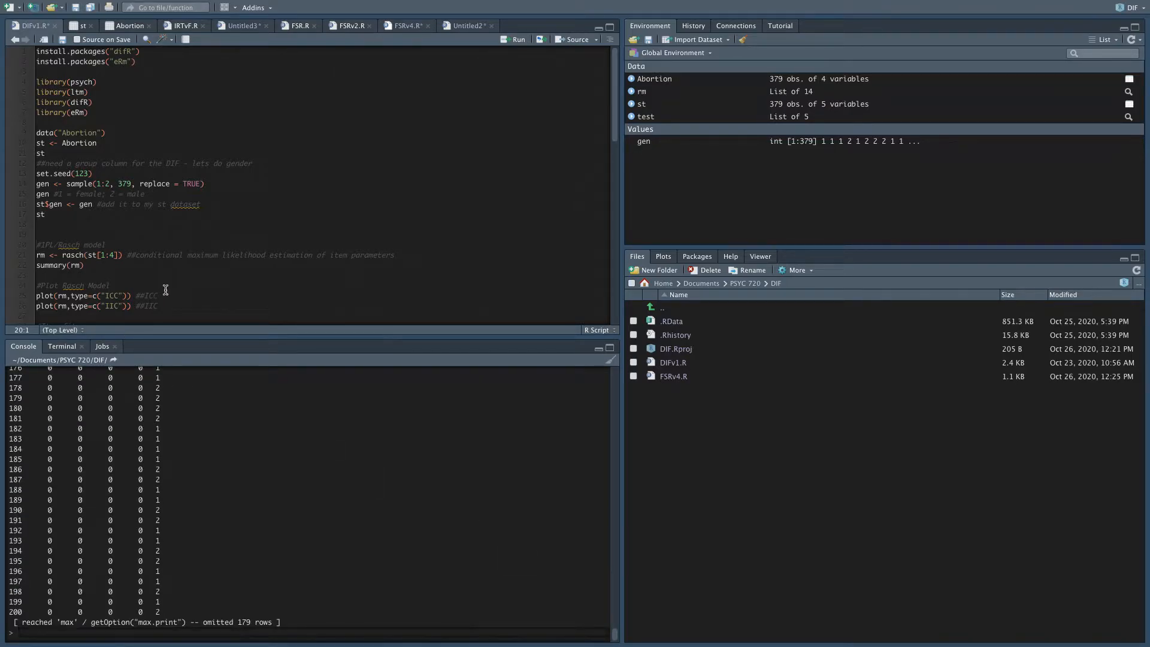
Fit the Rasch model rm on st[1:4] and display its summary to review the item difficulty coefficients.
scroll(209, 253, down, 3)
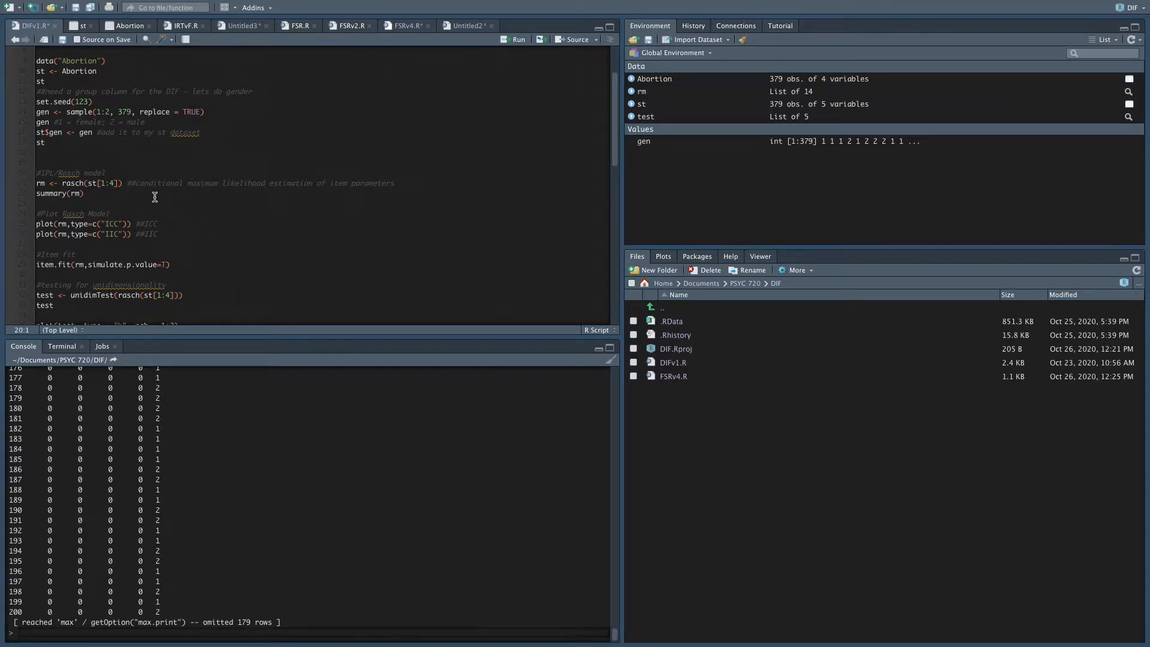
click(127, 187)
key(ctrl+Return)
key(ctrl+Return)
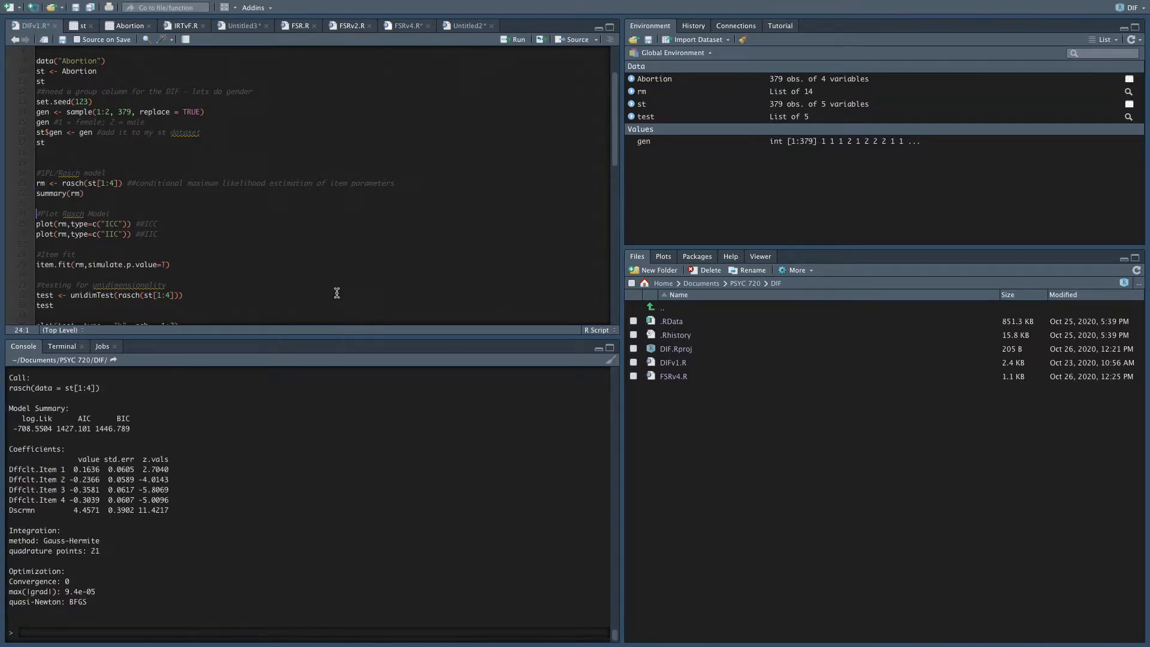
scroll(161, 517, up, 2)
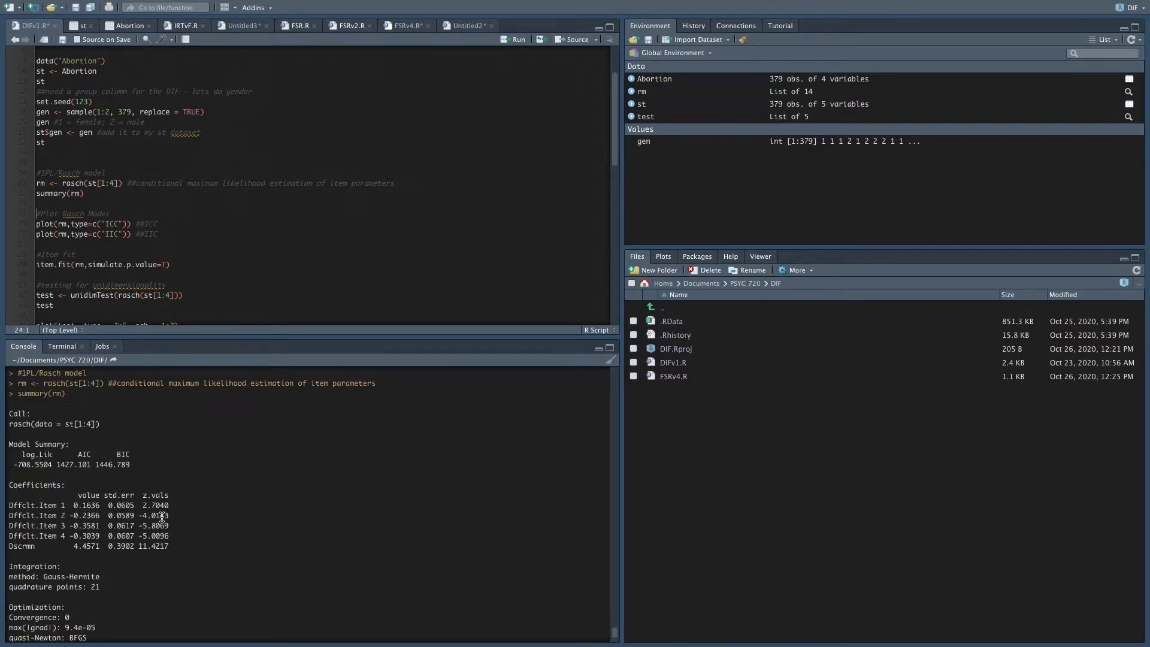
scroll(162, 518, down, 2)
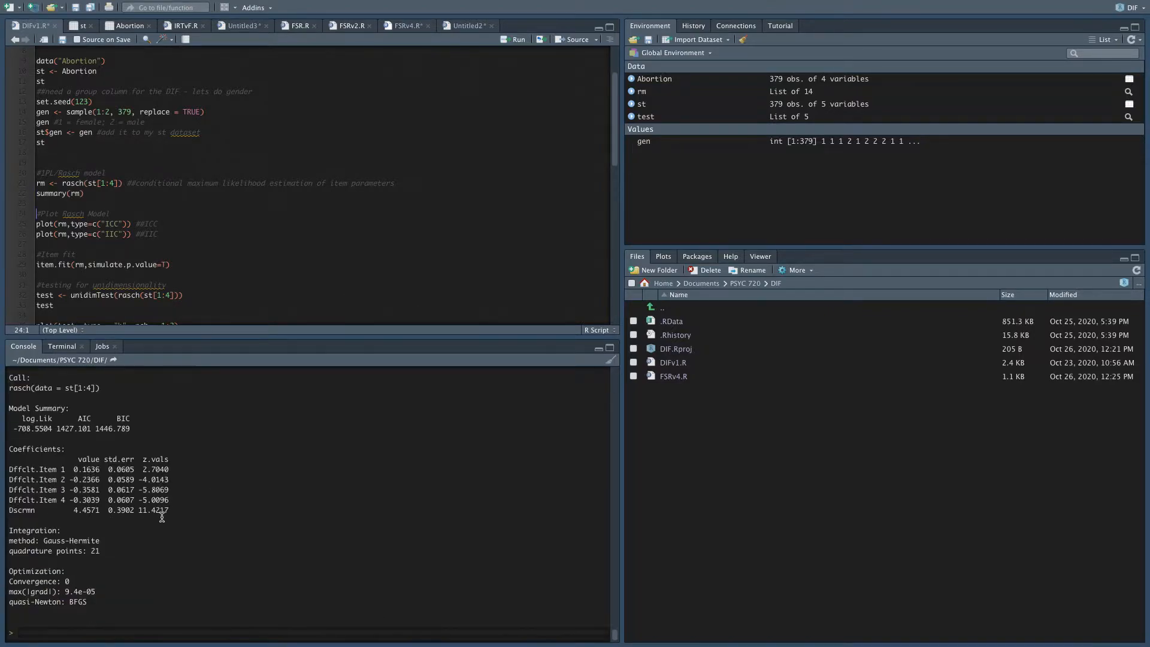
drag(74, 469, 91, 496)
click(112, 484)
Plot the Rasch model's item characteristic curves (ICC) and item information curves (IIC).
click(93, 194)
click(79, 223)
key(ctrl+Return)
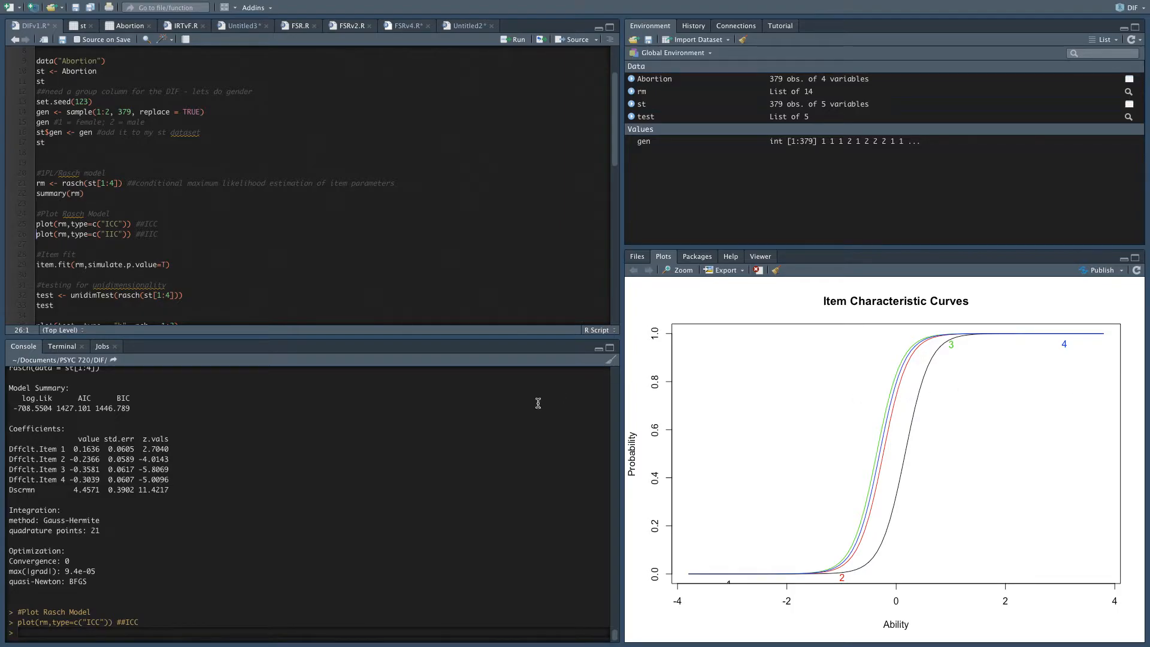
click(126, 234)
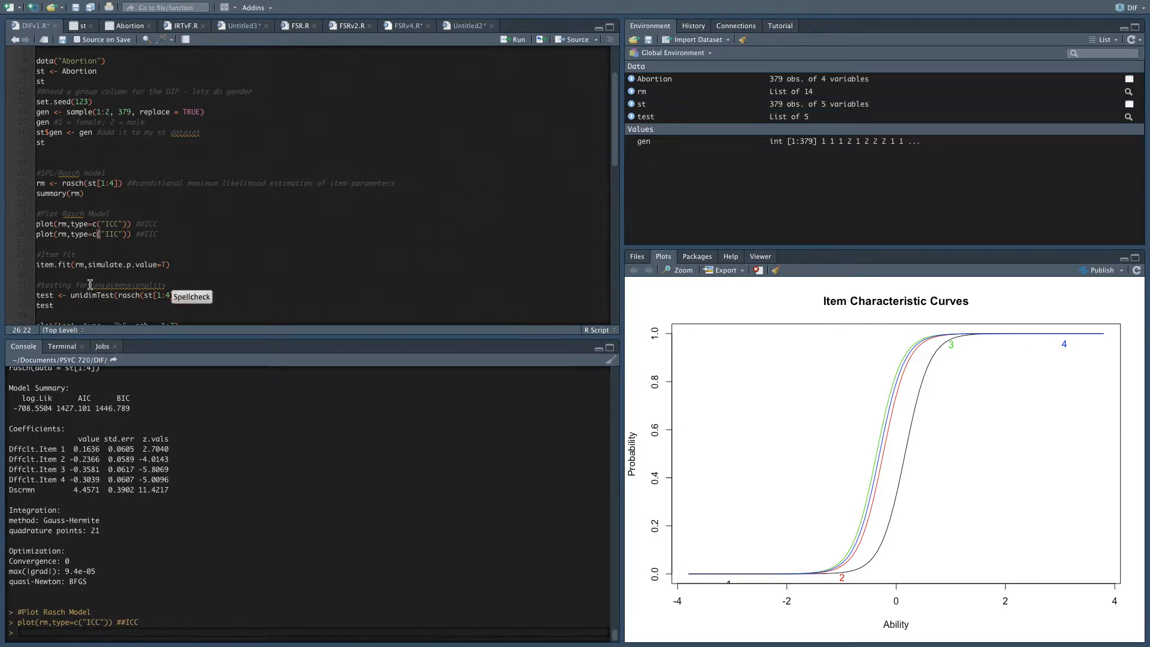
key(ctrl+Return)
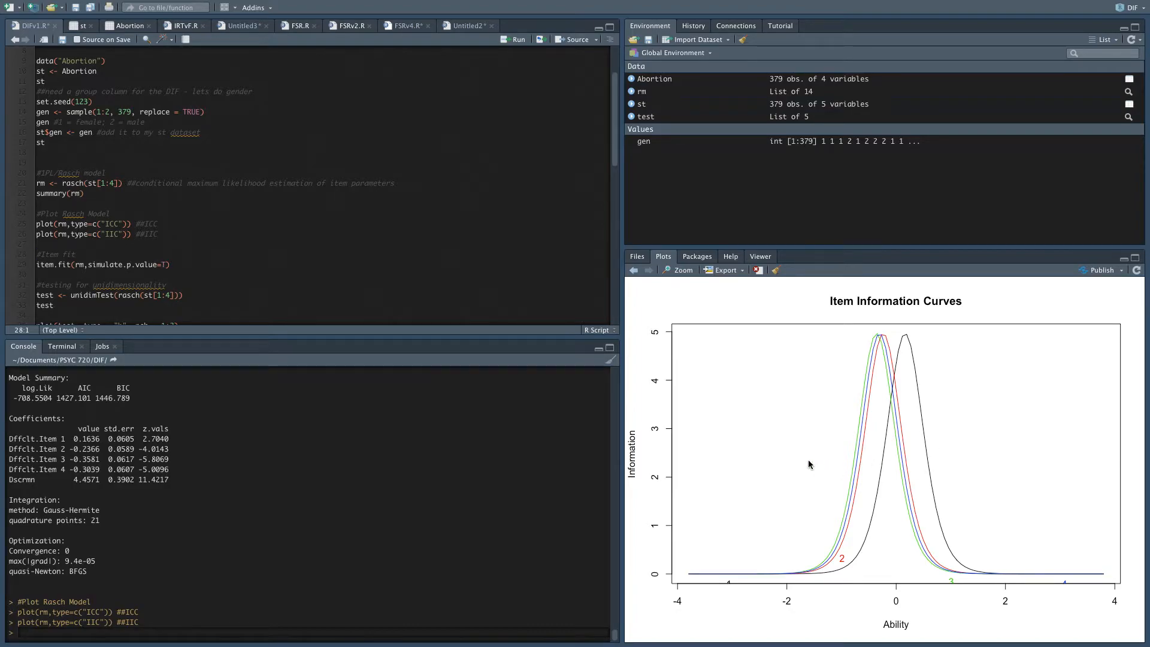
Duplicate the IIC plot line below itself, add the argument items=0, and run it to plot the test information function.
click(209, 269)
drag(157, 234, 35, 235)
key(ctrl+c)
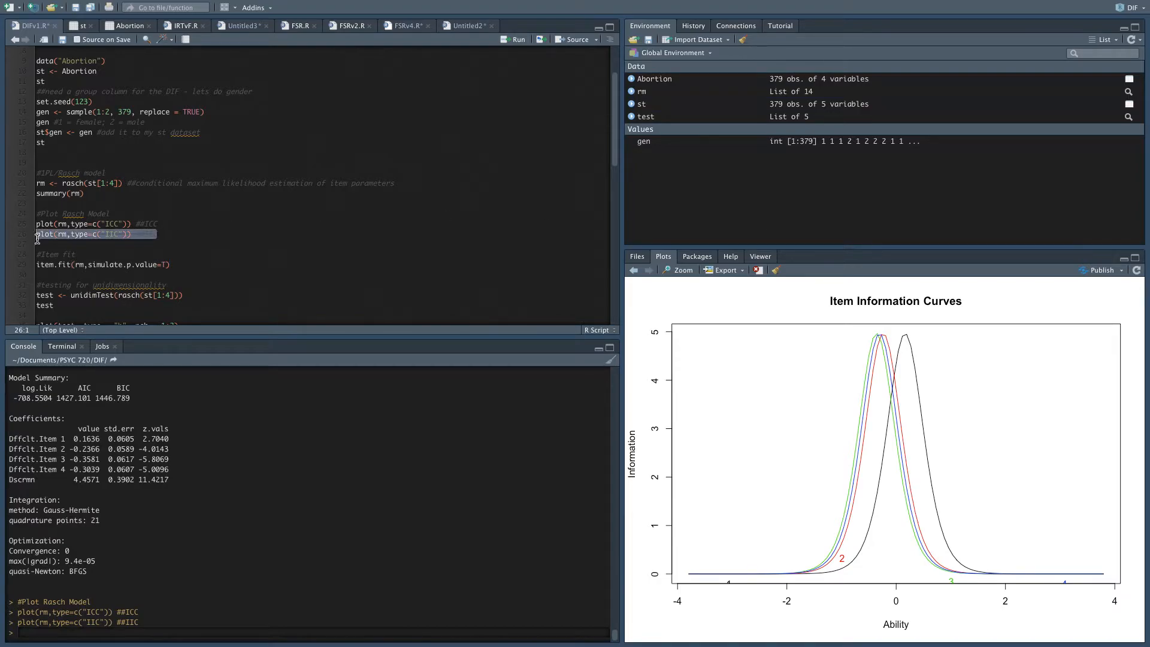
click(38, 244)
key(ctrl+v)
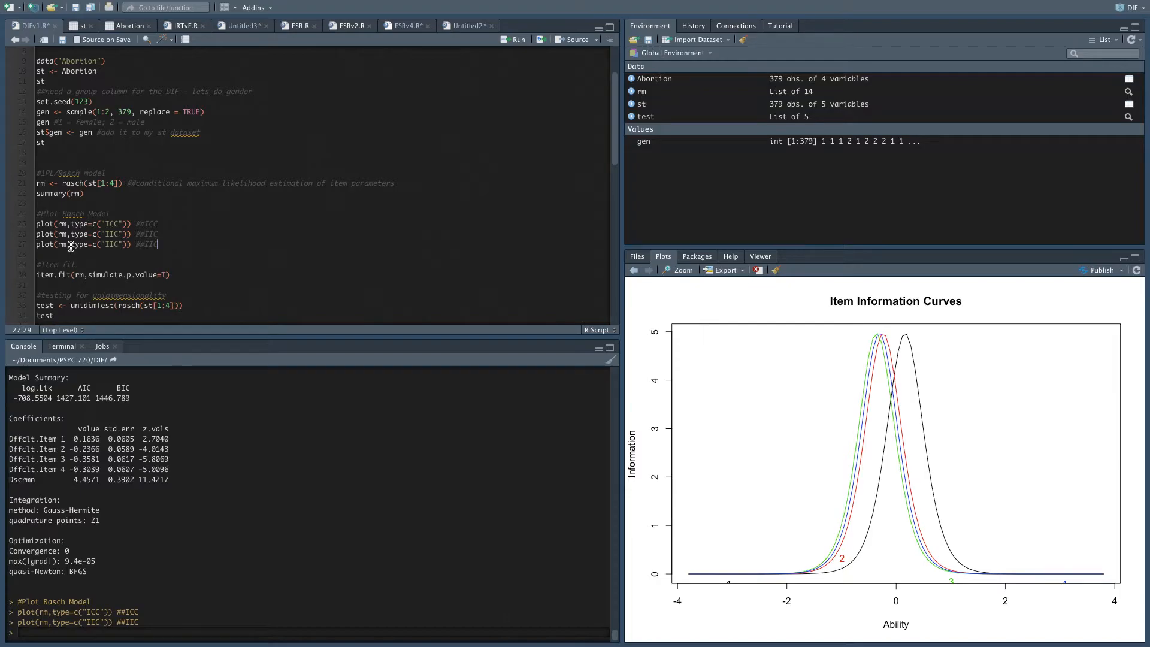
double_click(113, 244)
click(123, 244)
text(, items=c)
key(ctrl+Return)
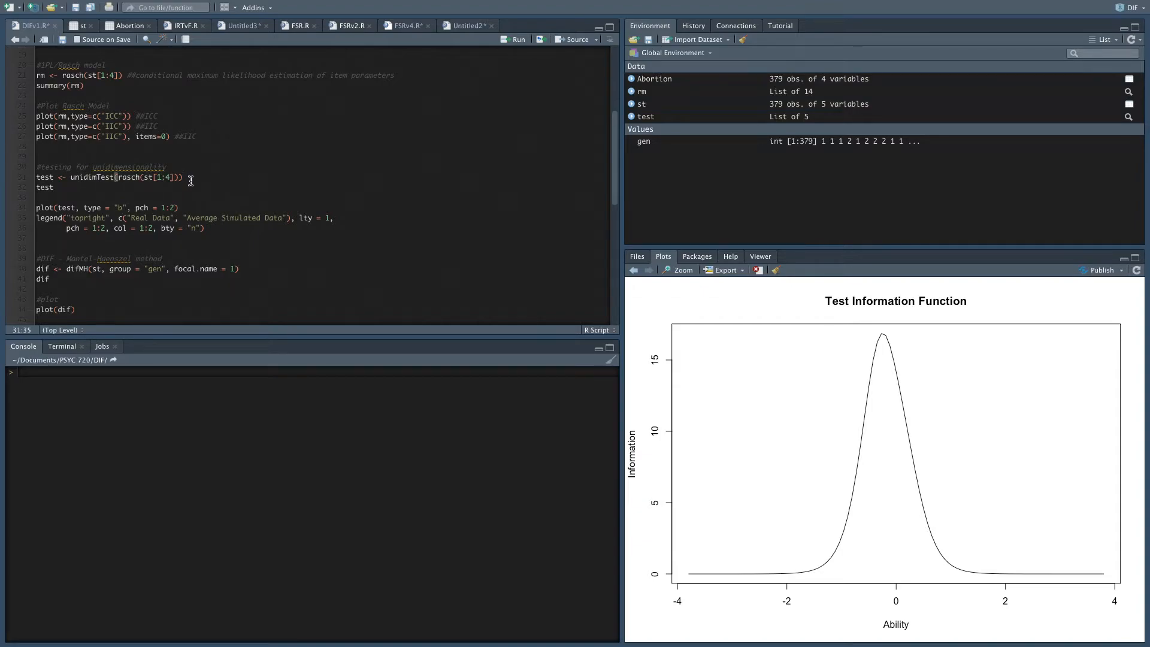
Run unidimTest on the Rasch model of st[1:4] and print test to review the second eigenvalues.
key(ctrl+Return)
key(ctrl+Return)
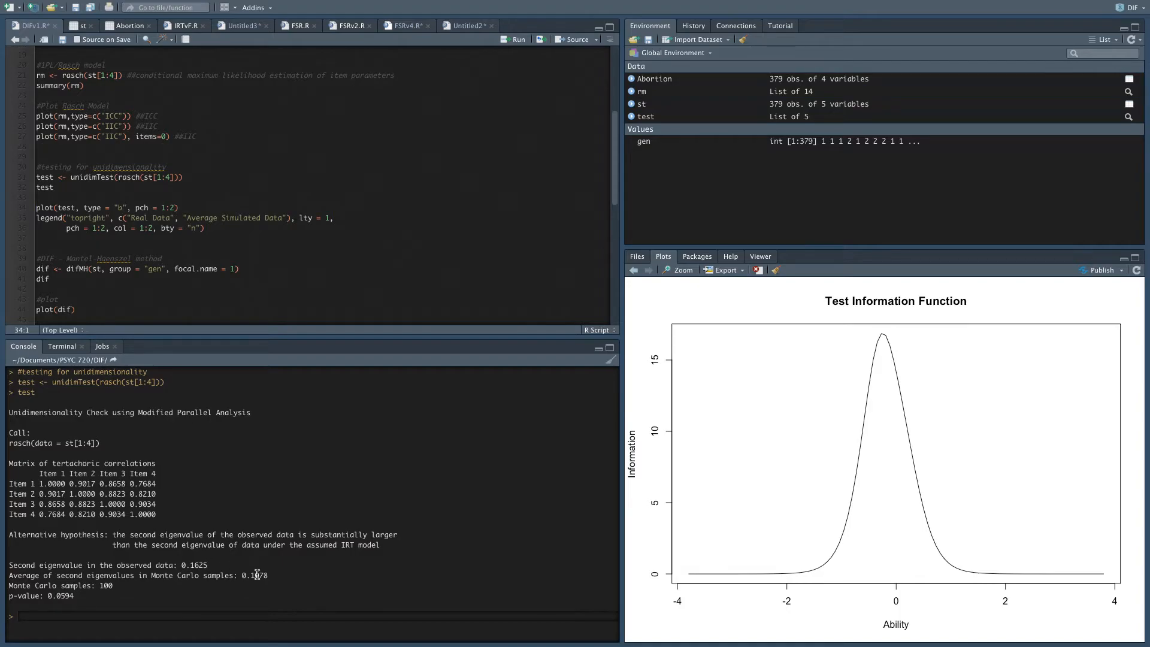
drag(270, 577, 233, 576)
click(198, 580)
Plot the unidimensionality test with a top-right legend for Real Data and Average Simulated Data.
click(99, 208)
key(ctrl+Return)
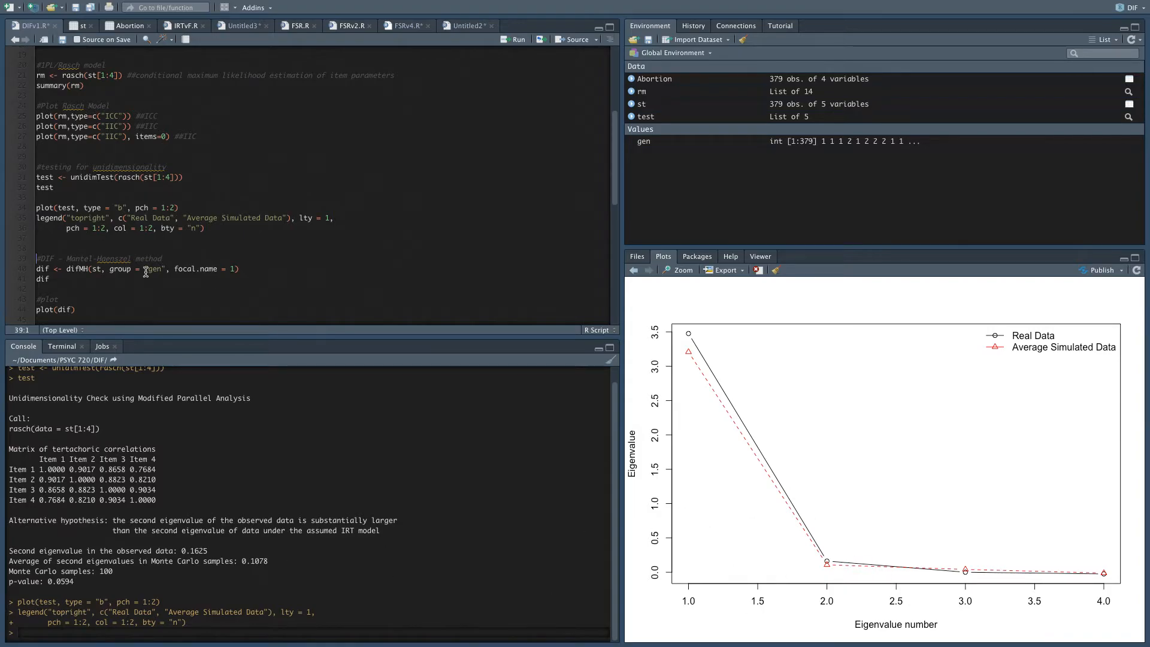
scroll(146, 272, down, 2)
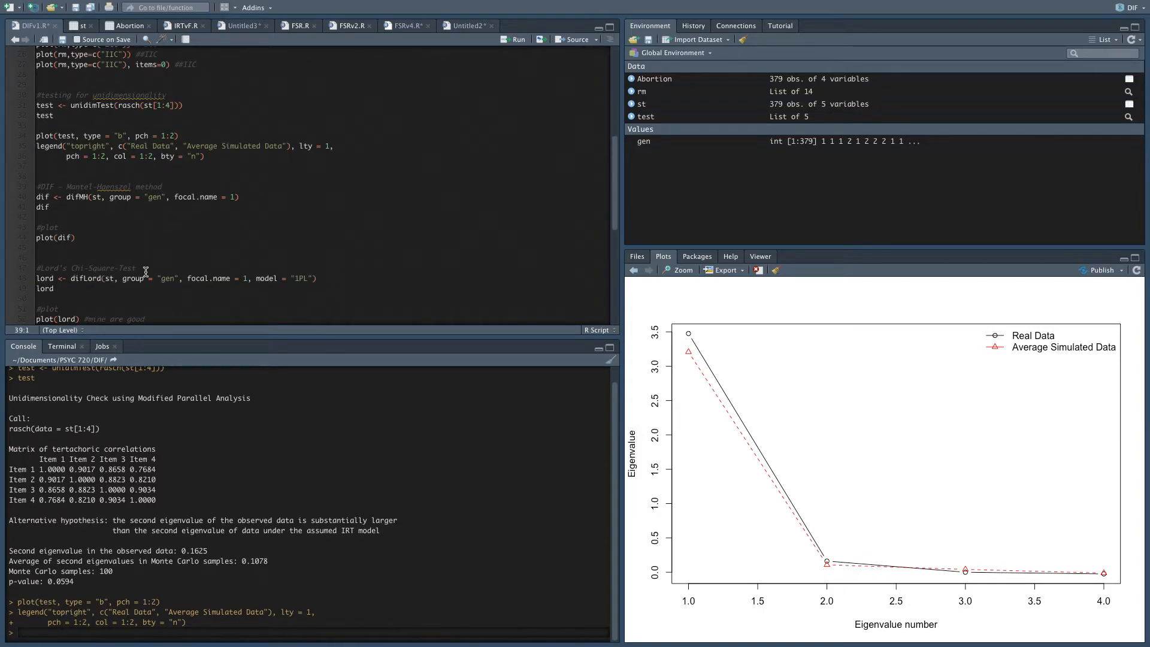
scroll(146, 272, down, 2)
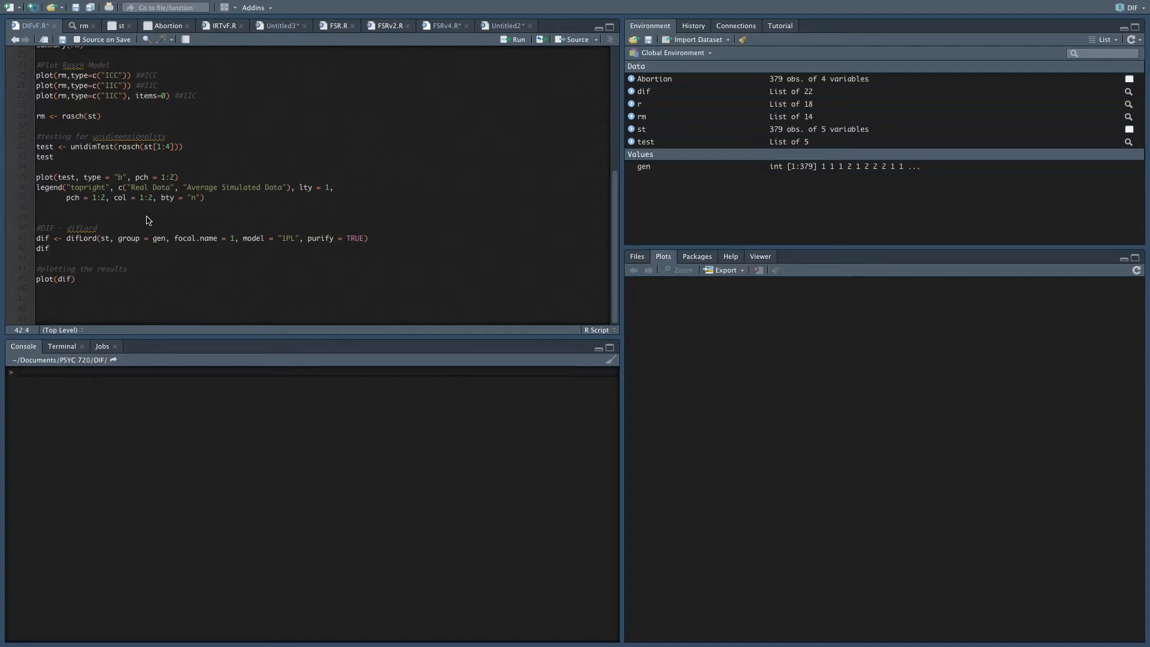
Run difLord on st with group = gen, focal.name = 1, model = "1PL" and purify = TRUE, and print dif.
scroll(126, 203, up, 3)
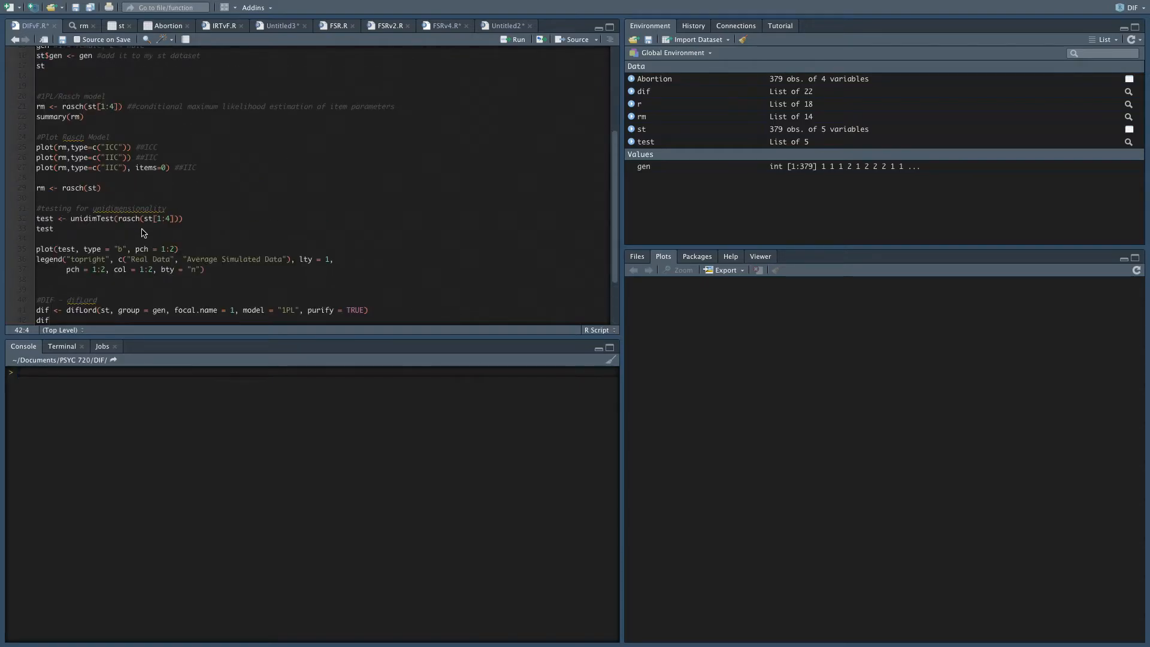
scroll(144, 233, down, 3)
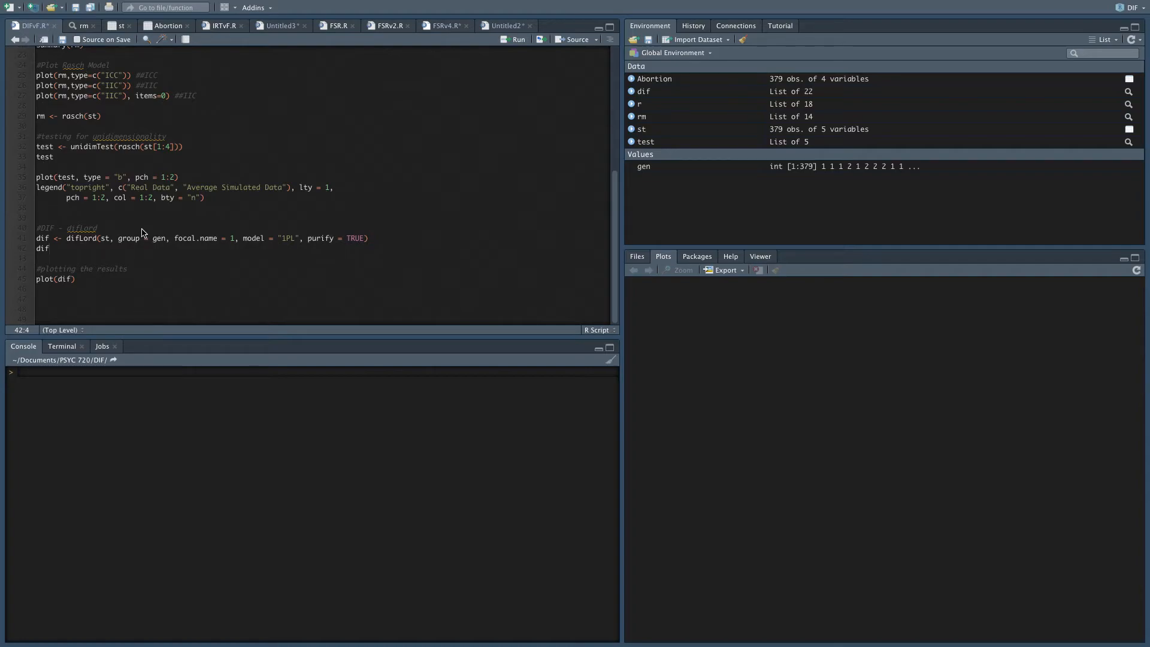
click(318, 239)
shift+click(345, 239)
click(105, 238)
click(334, 238)
click(296, 239)
click(154, 238)
key(ctrl+Return)
key(ctrl+Return)
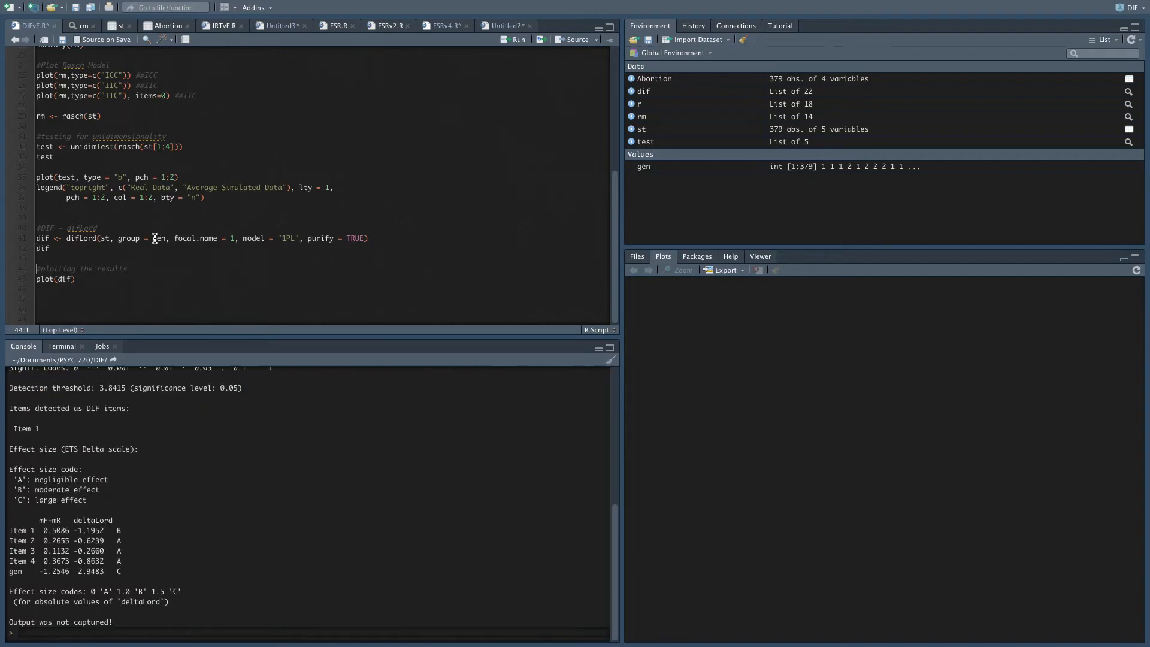
Review the difLord output: Lord's chi-square statistics and p-values, the items detected as DIF, and the ETS Delta effect sizes.
scroll(235, 533, up, 1)
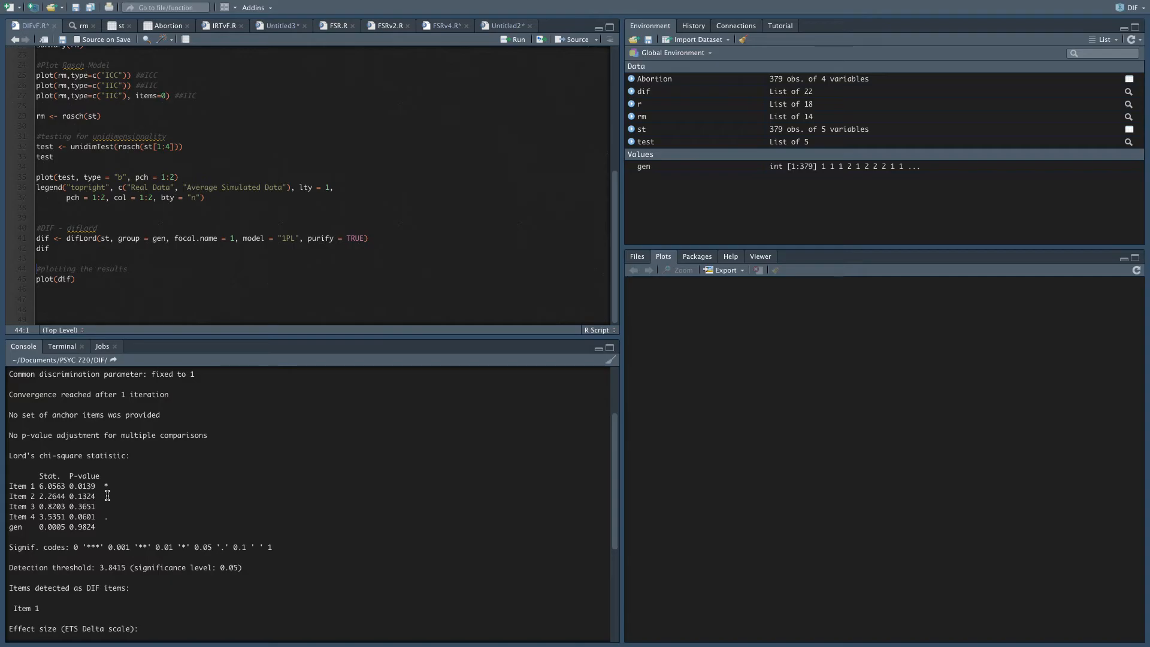
scroll(228, 614, down, 3)
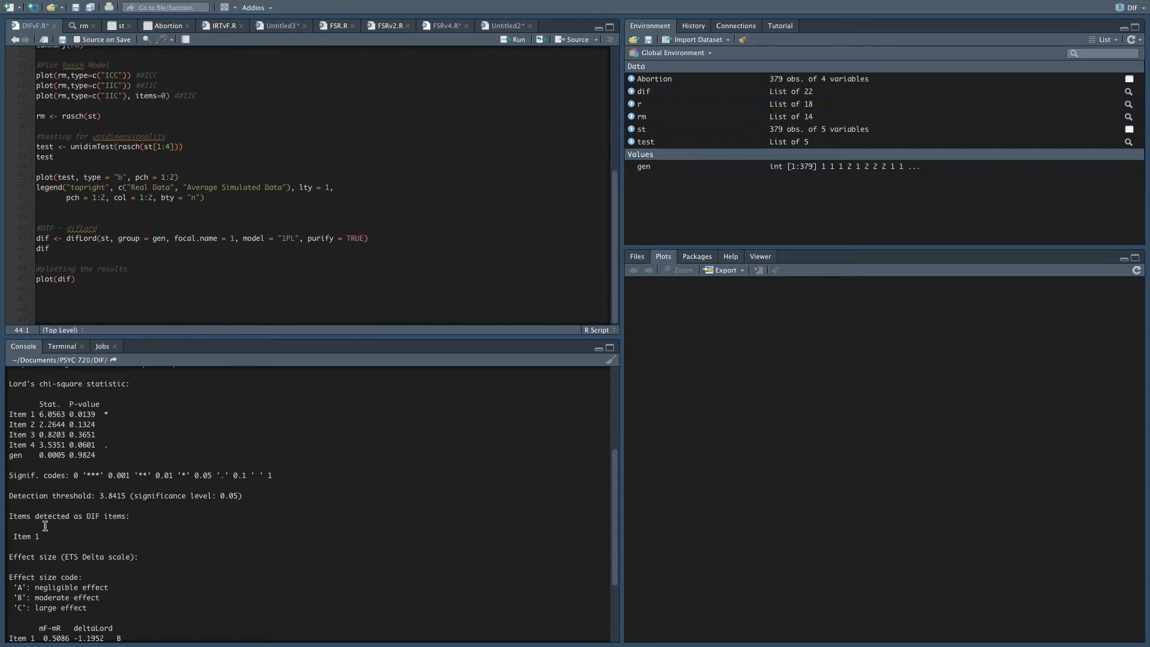
scroll(71, 542, down, 3)
drag(47, 470, 6, 446)
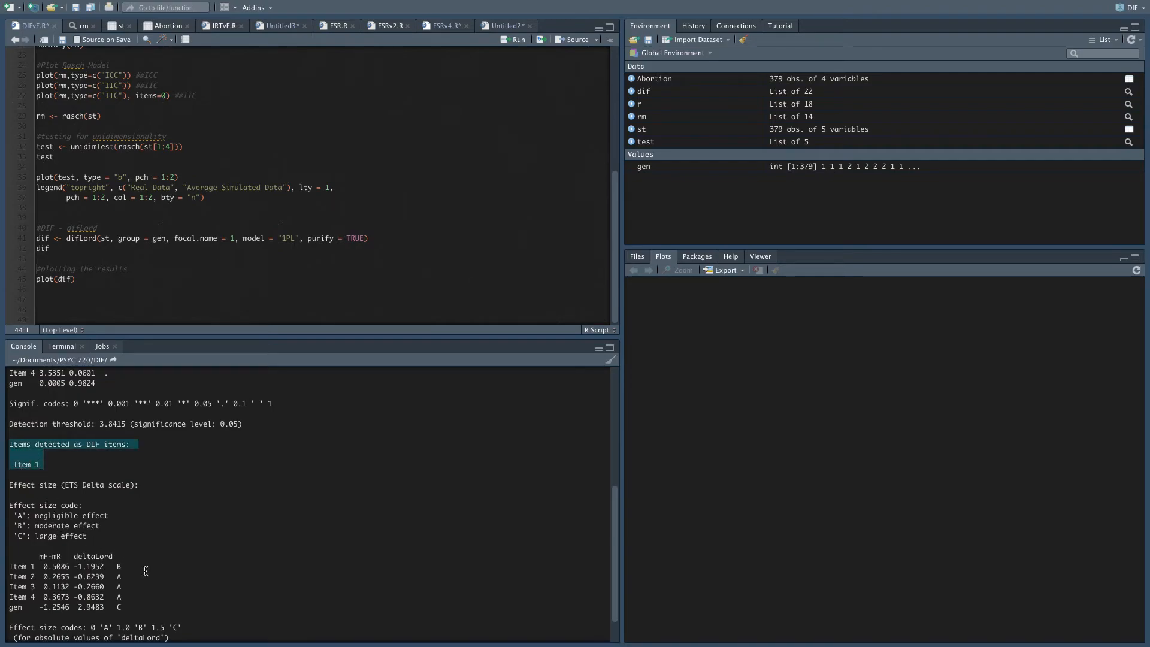
scroll(166, 579, down, 2)
click(51, 493)
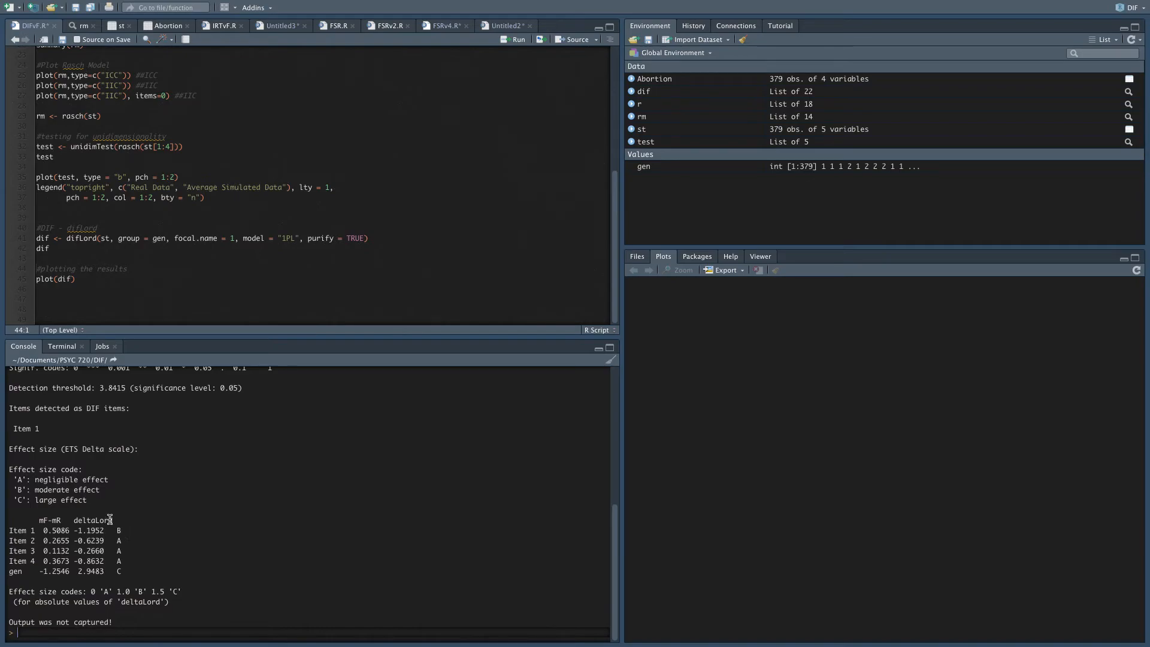
drag(127, 562, 9, 541)
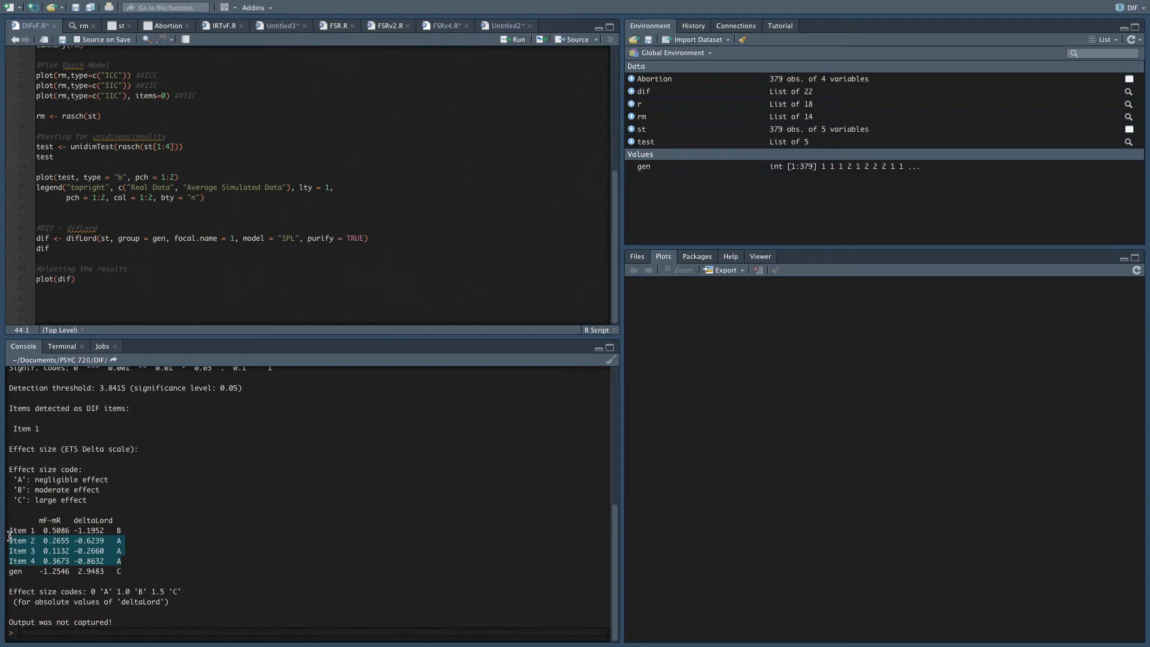
click(135, 570)
drag(133, 570, 8, 571)
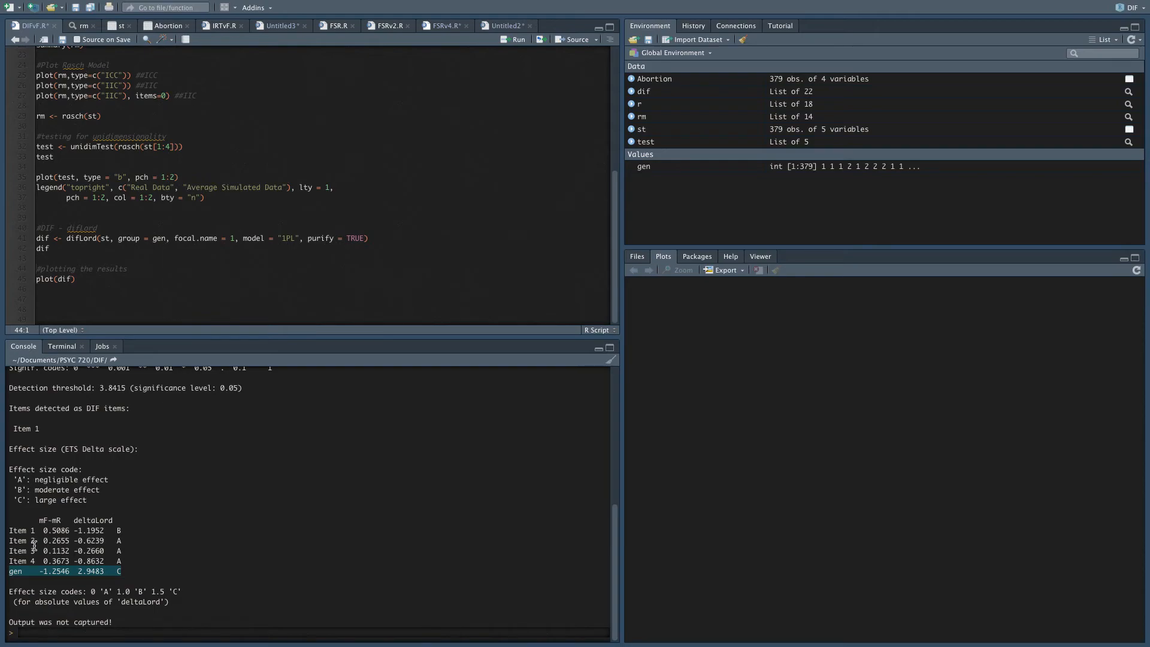
Plot the dif results to show Lord's chi-square statistic for each item.
click(91, 280)
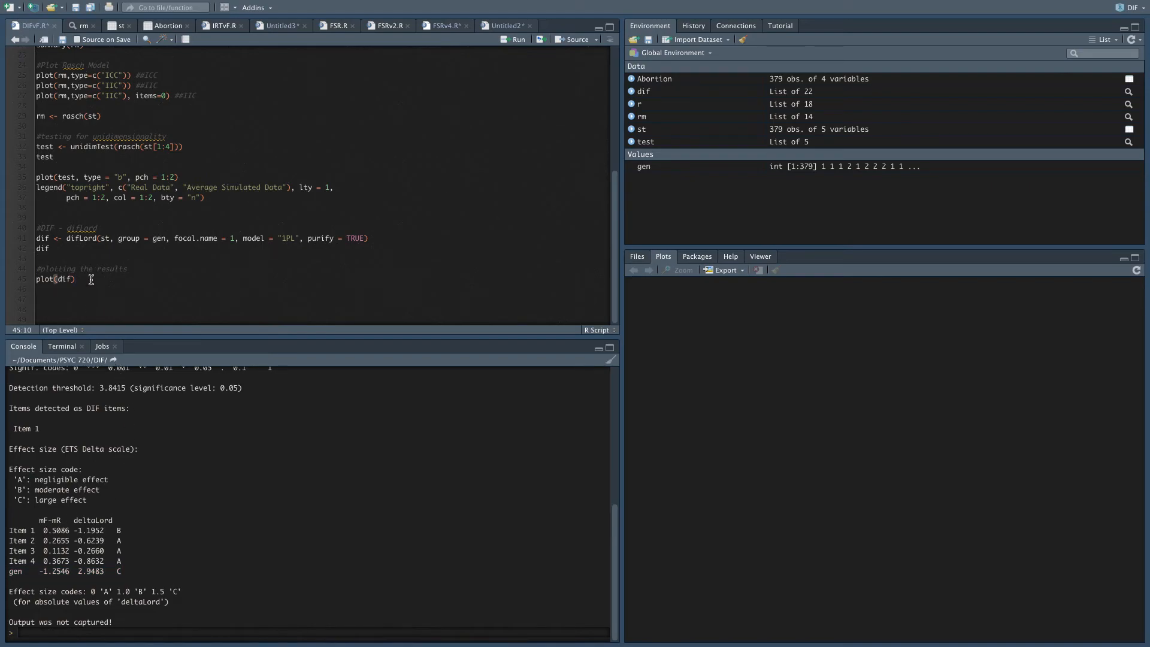
key(ctrl+Return)
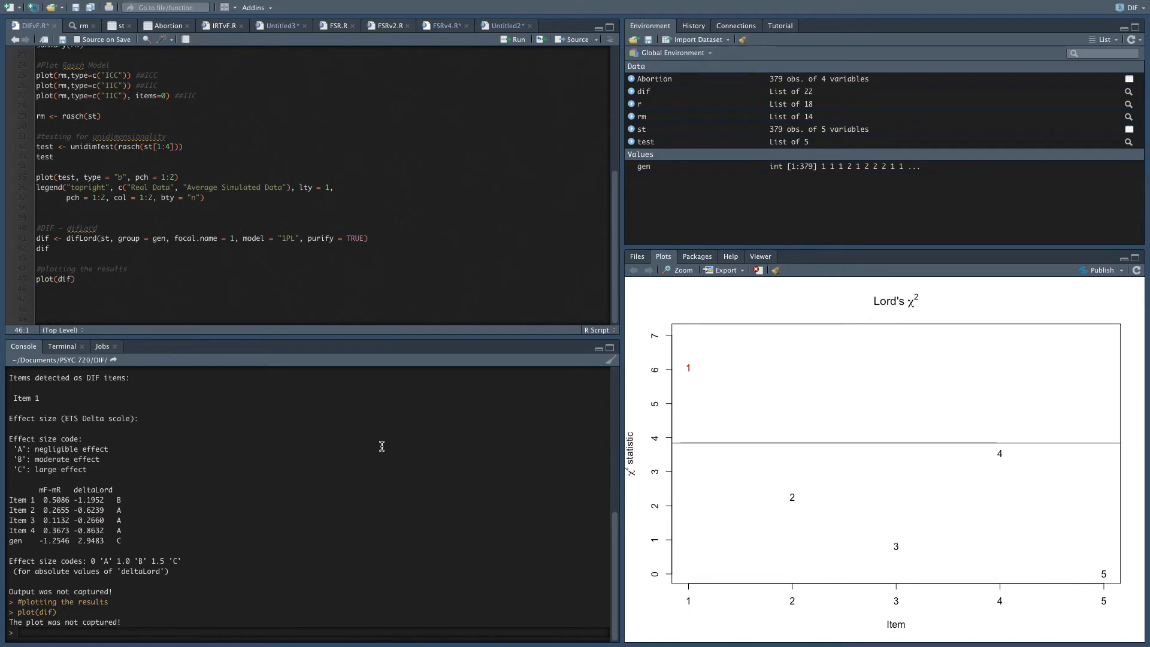
scroll(284, 513, up, 3)
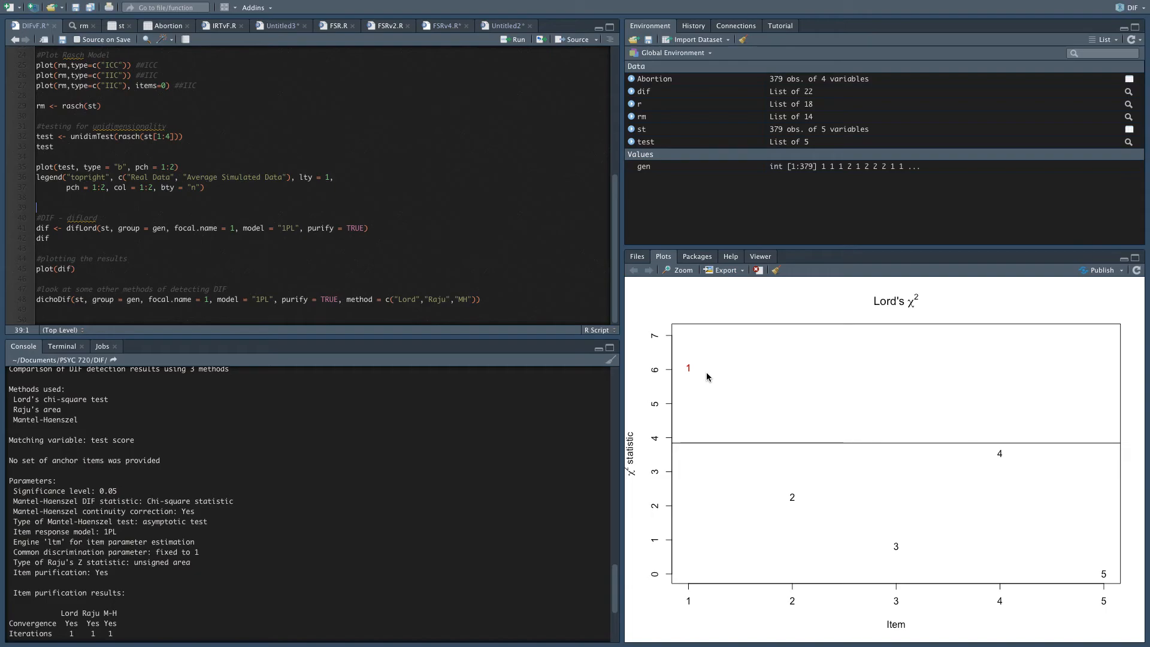
Review the dichoDif call and its output for the Lord, Raju and MH methods, including the parameters and item purification results.
click(294, 229)
click(463, 299)
scroll(310, 471, up, 2)
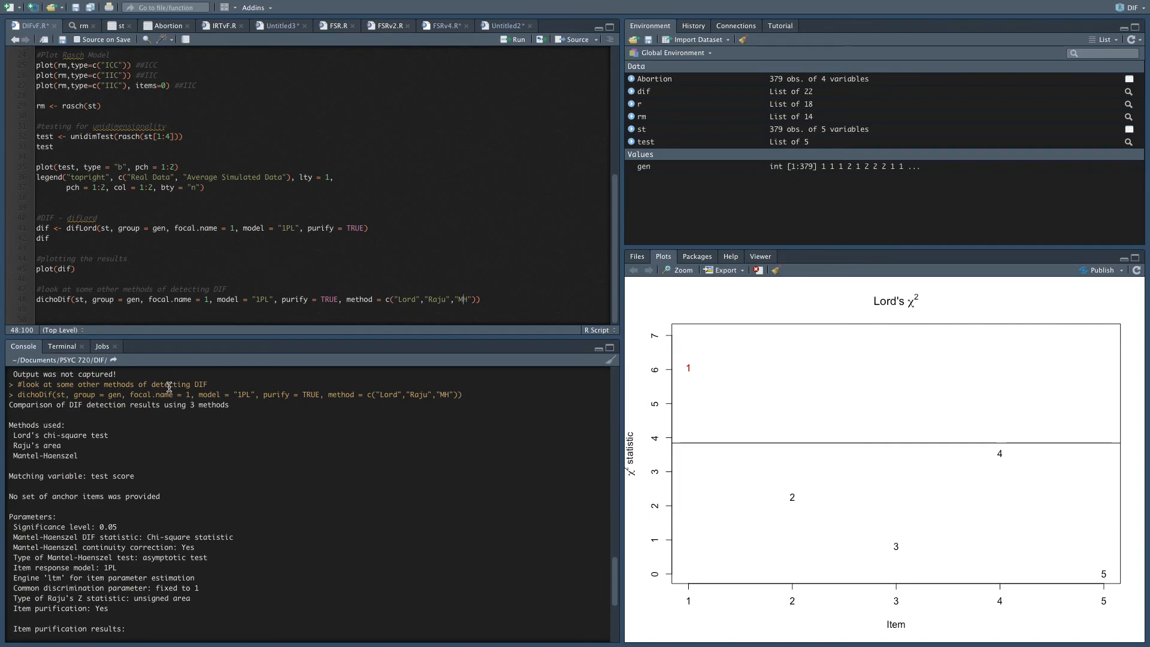
scroll(139, 440, down, 2)
scroll(140, 441, up, 4)
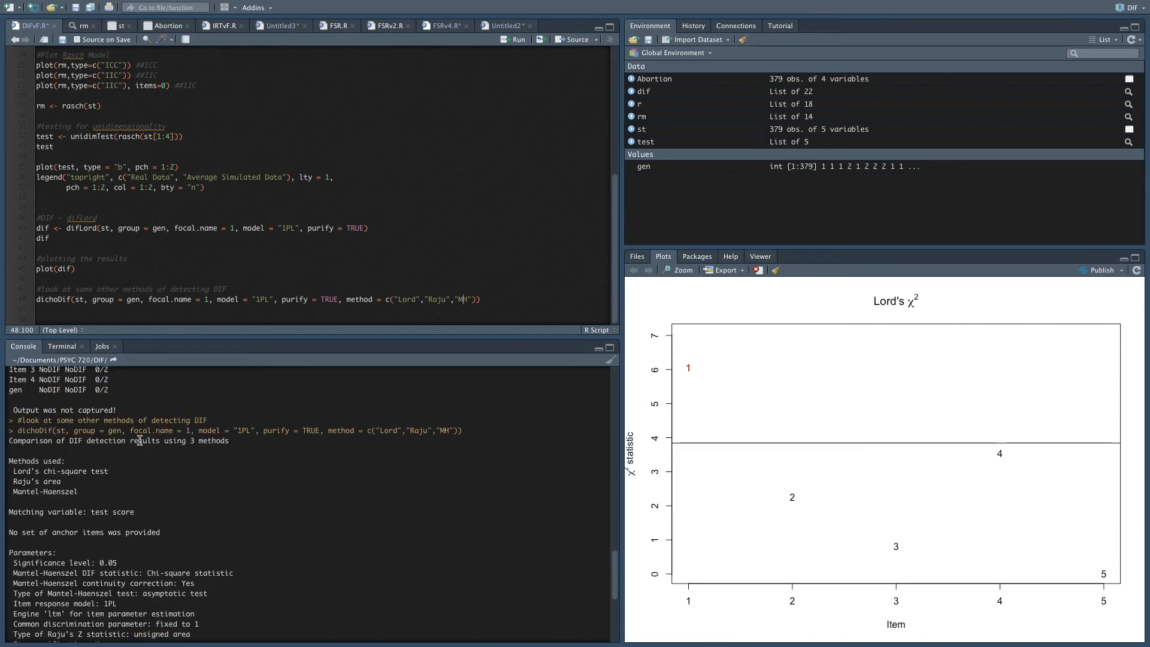
scroll(140, 440, down, 2)
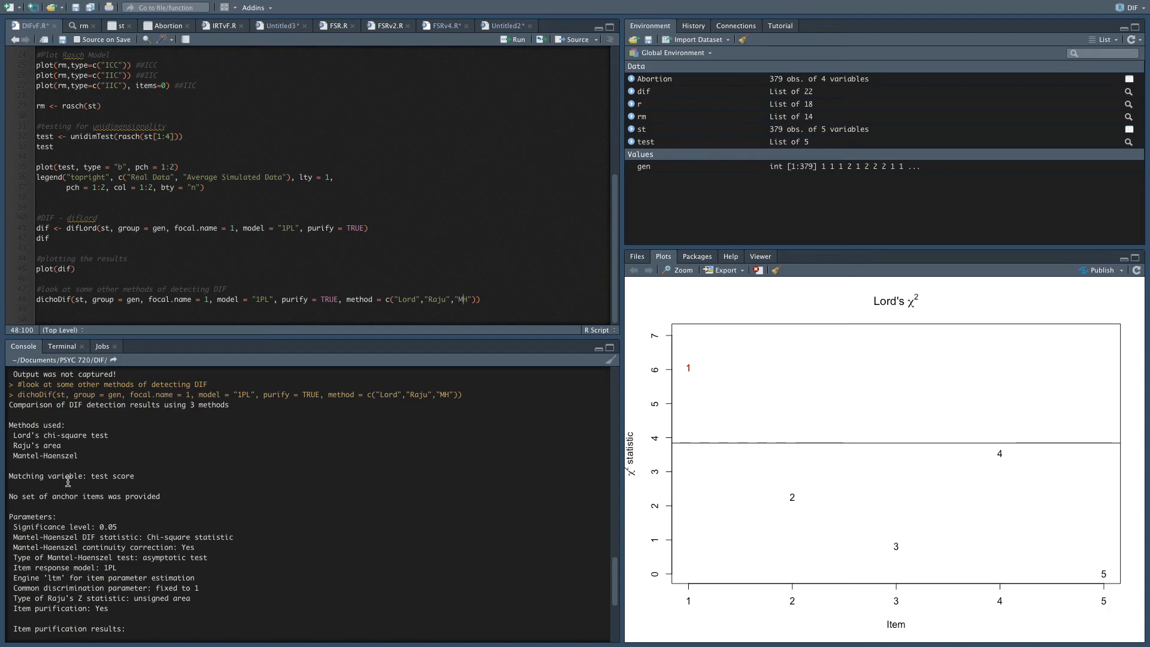
scroll(123, 508, down, 2)
scroll(123, 509, down, 2)
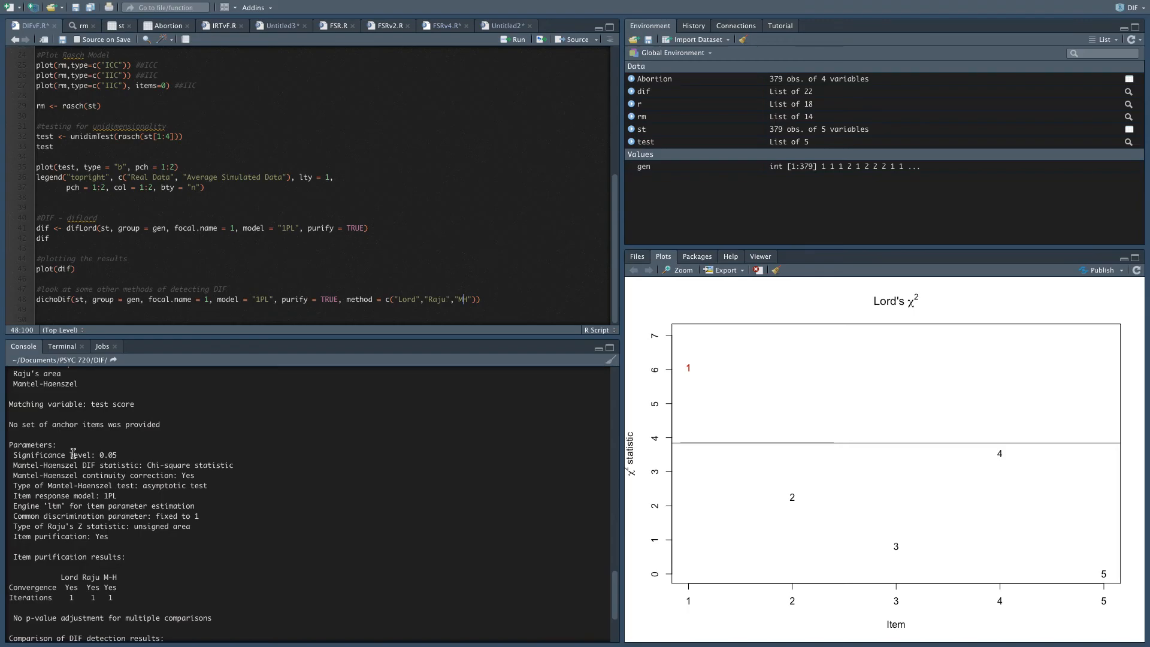
scroll(73, 456, down, 2)
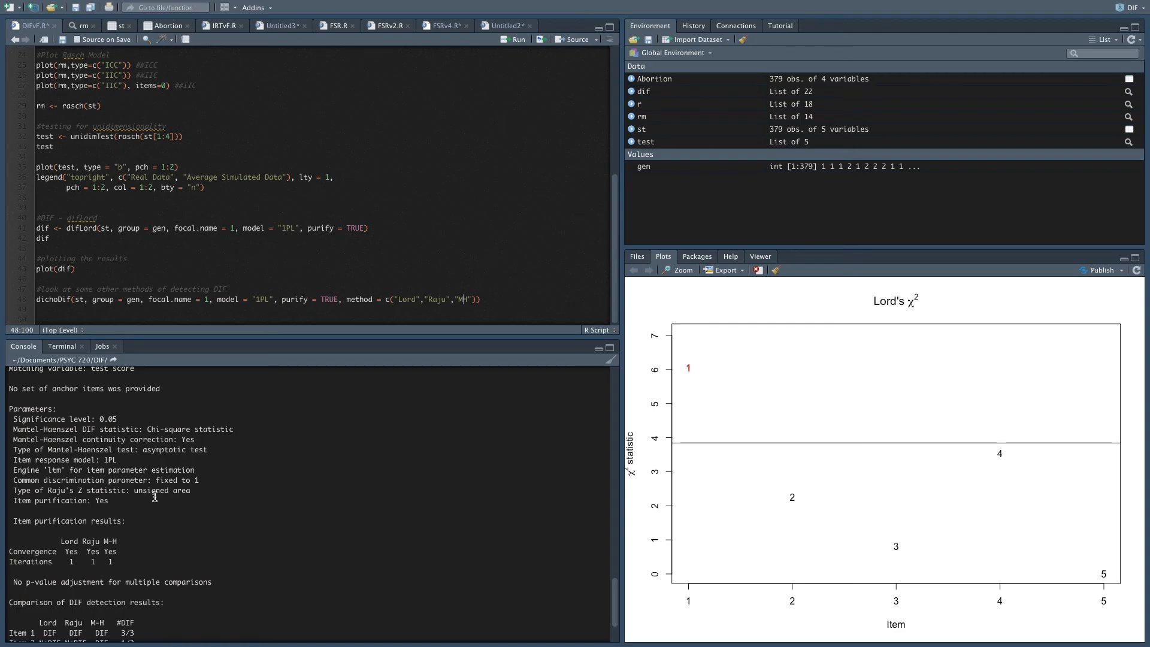
scroll(154, 498, down, 2)
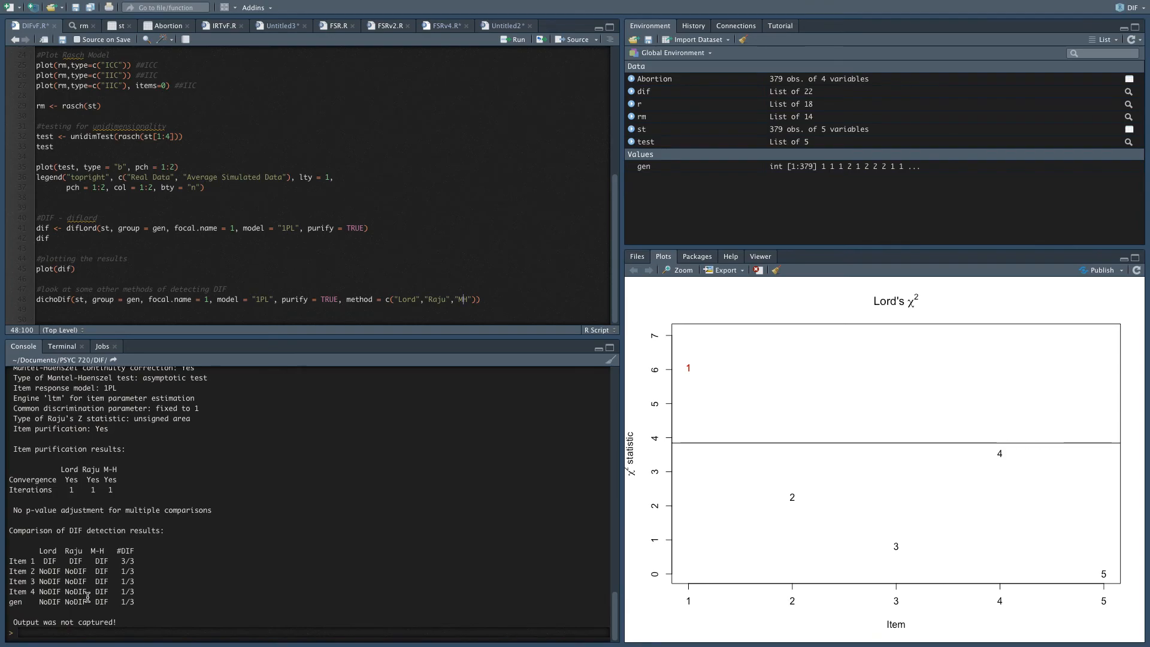
Compare the DIF detection results of the three methods item by item, highlighting the Item 1 row.
mouse_move(87, 601)
mouse_down()
mouse_move(46, 561)
mouse_move(97, 572)
mouse_move(103, 587)
mouse_up()
click(47, 560)
click(105, 590)
drag(20, 561, 140, 561)
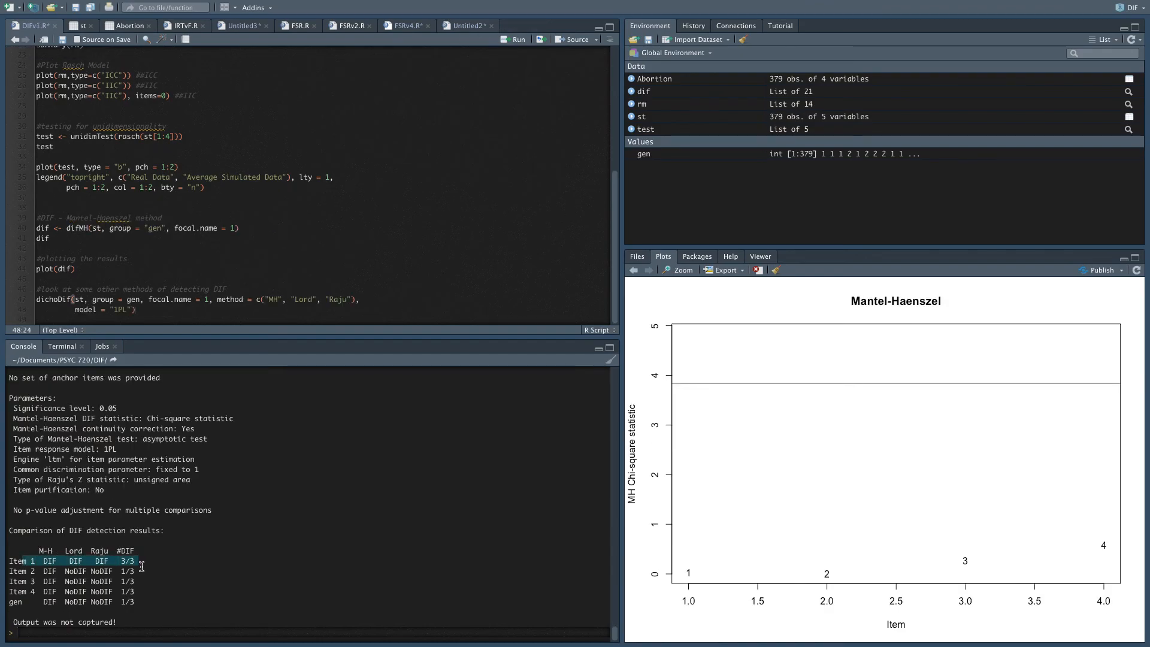